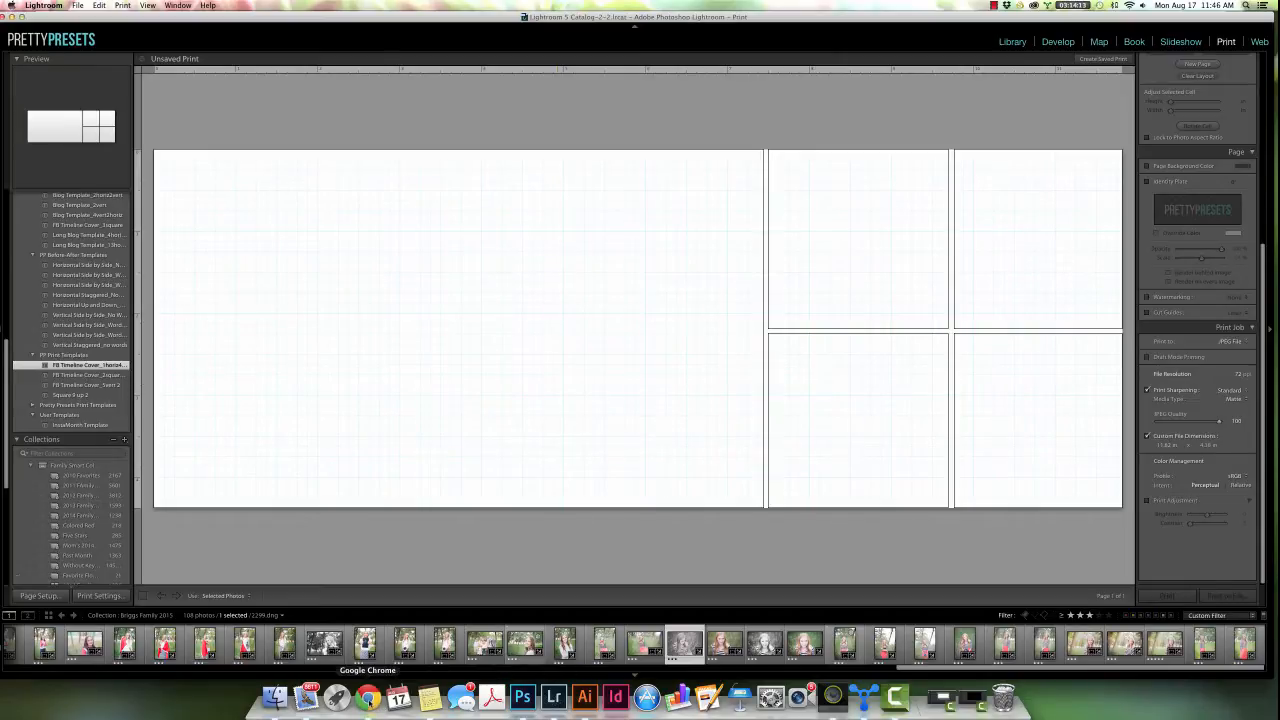
# Switch to Chrome and review the promotion graphics in the blog post about nine free instant marketing promotions
pyautogui.click(368, 697)
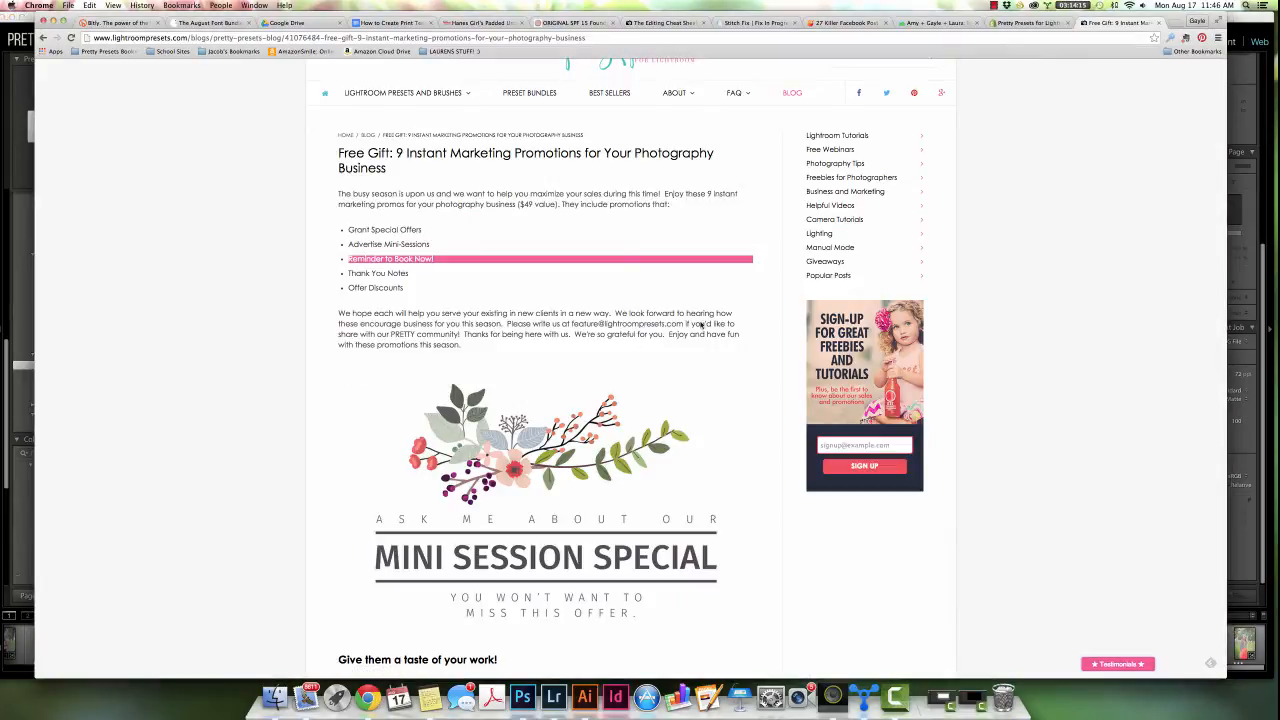
pyautogui.scroll(1, 720, 294)
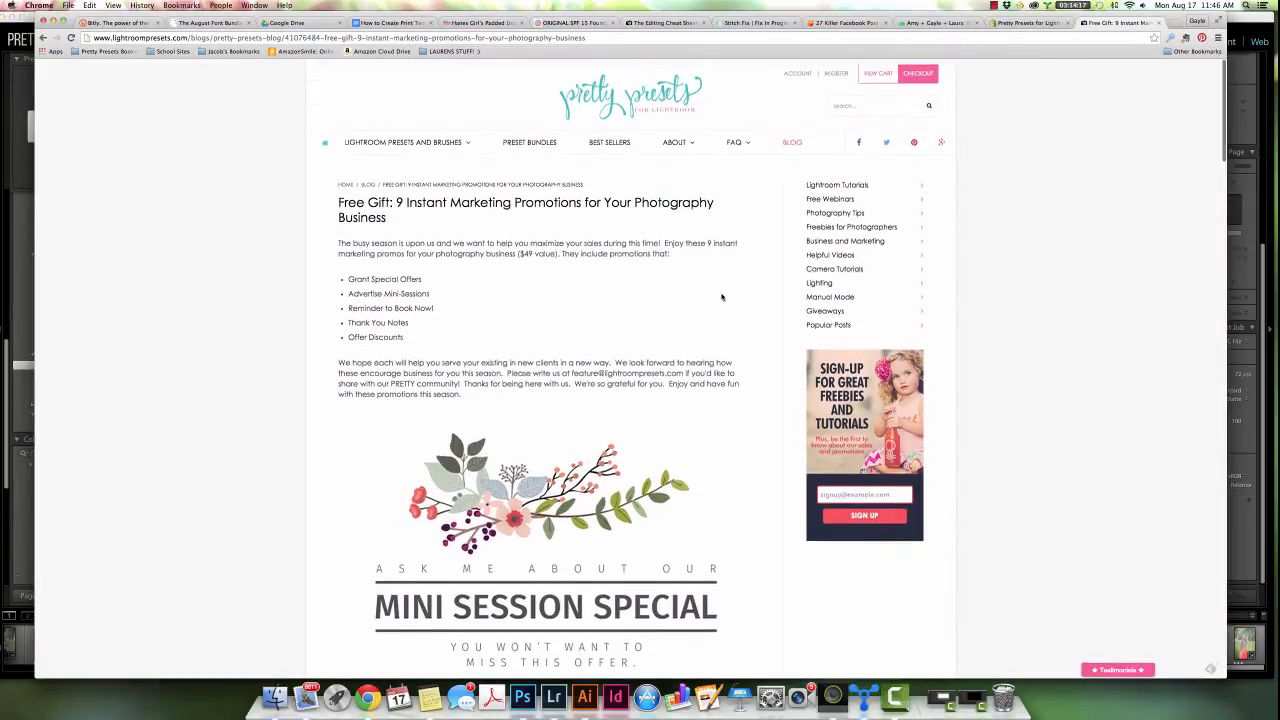
pyautogui.scroll(-4, 719, 298)
pyautogui.scroll(-20, 719, 298)
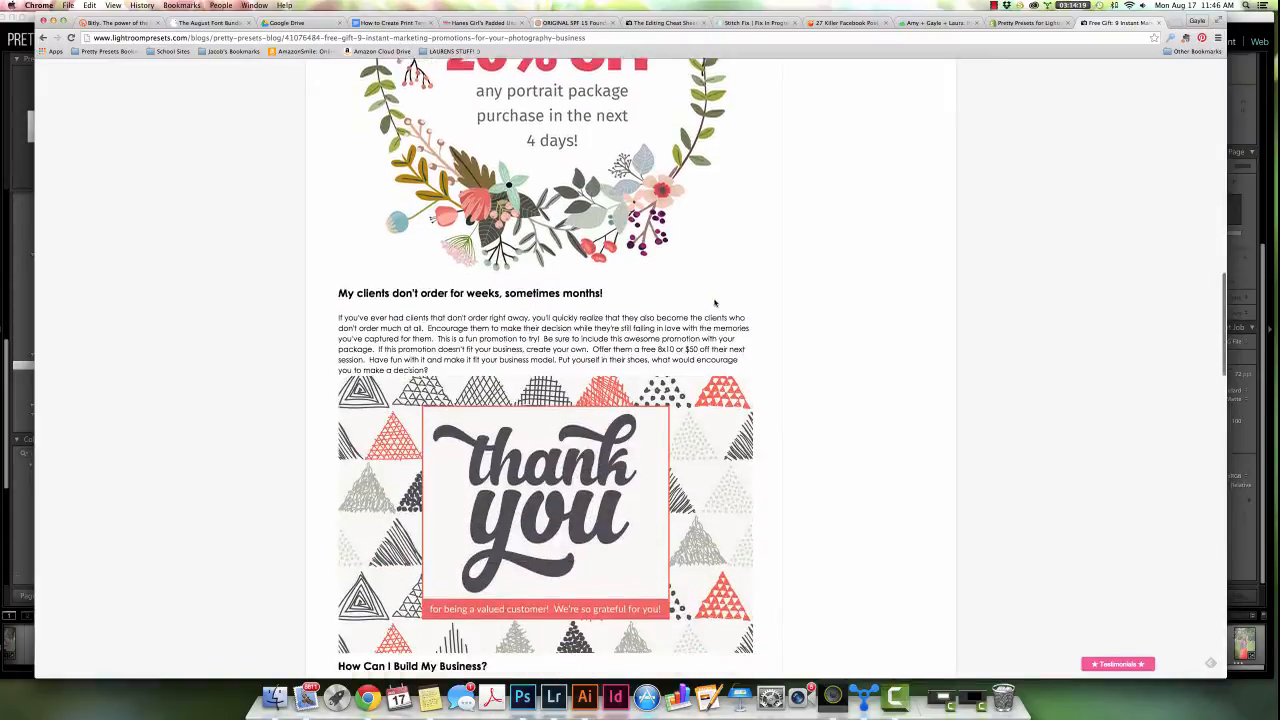
pyautogui.scroll(-15, 710, 300)
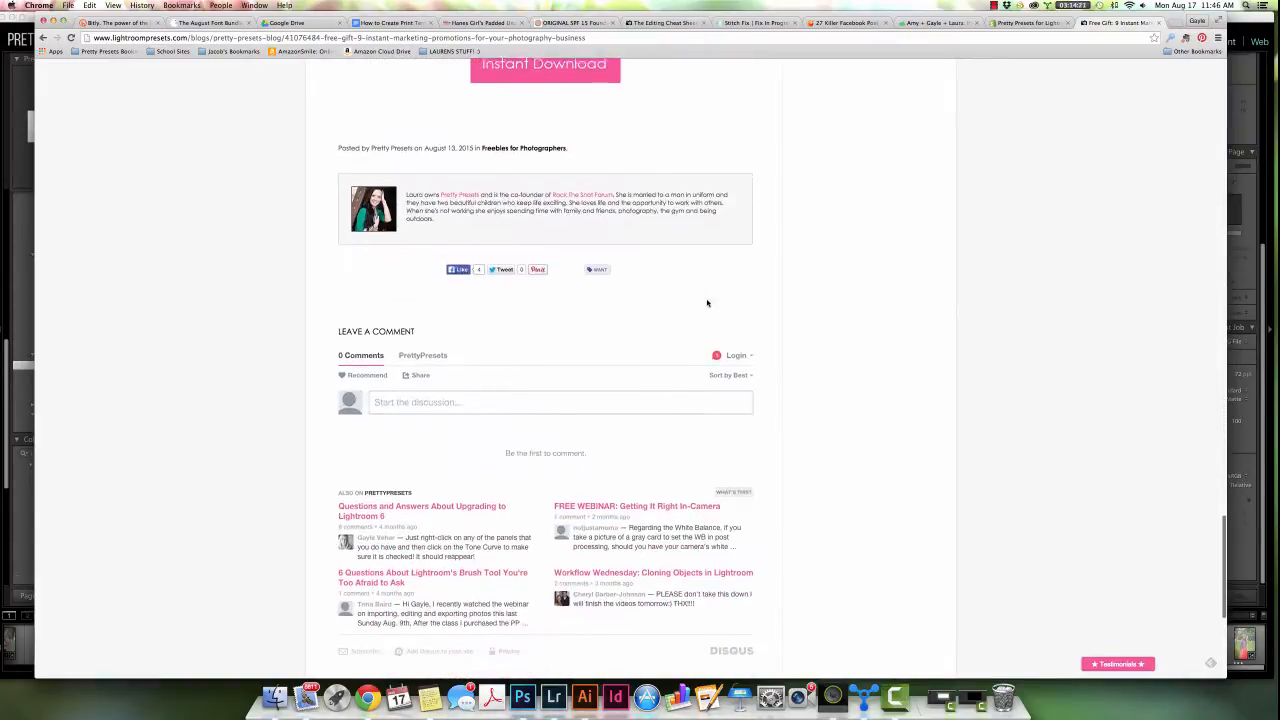
pyautogui.scroll(15, 708, 301)
pyautogui.scroll(-8, 706, 302)
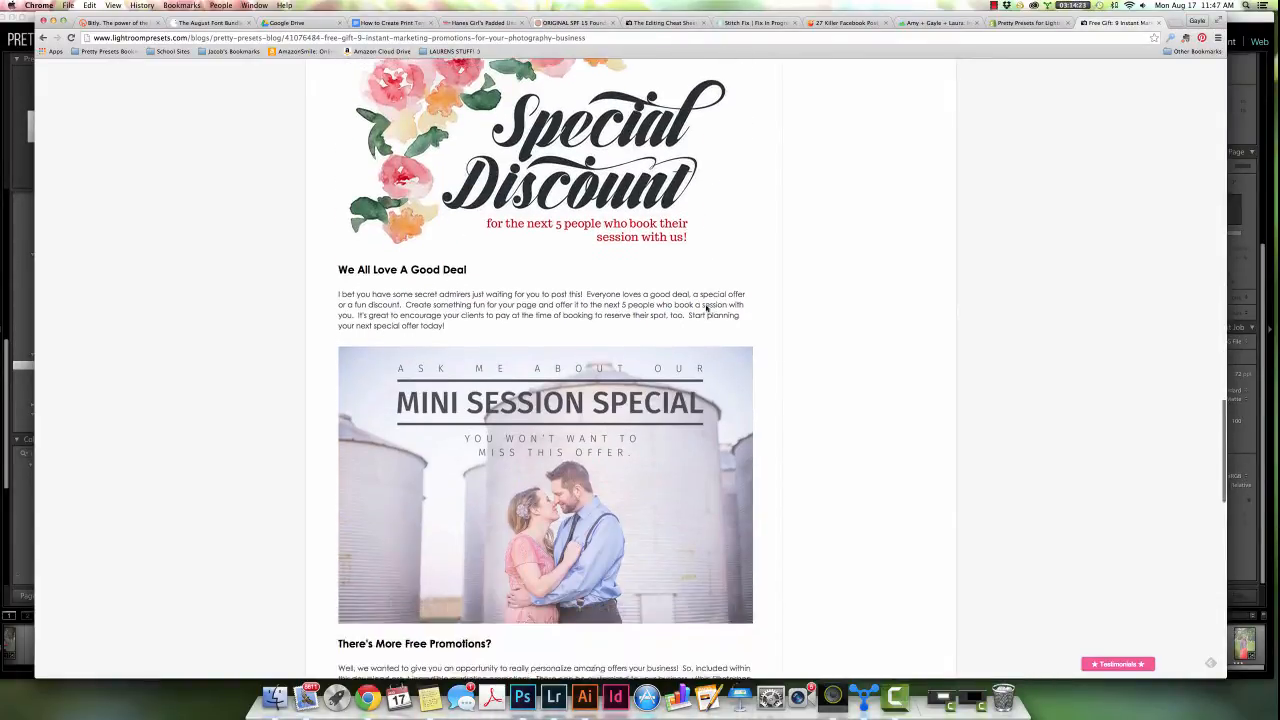
pyautogui.scroll(20, 706, 307)
pyautogui.scroll(20, 706, 307)
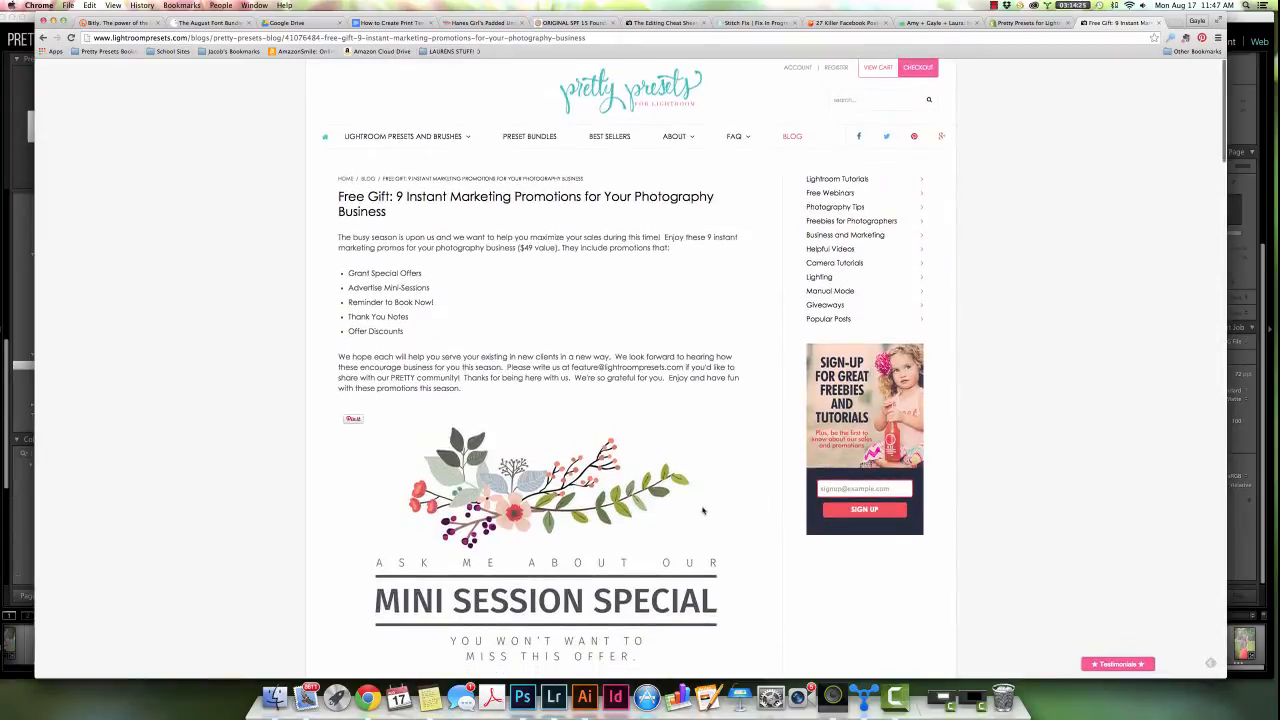
pyautogui.scroll(-3, 683, 500)
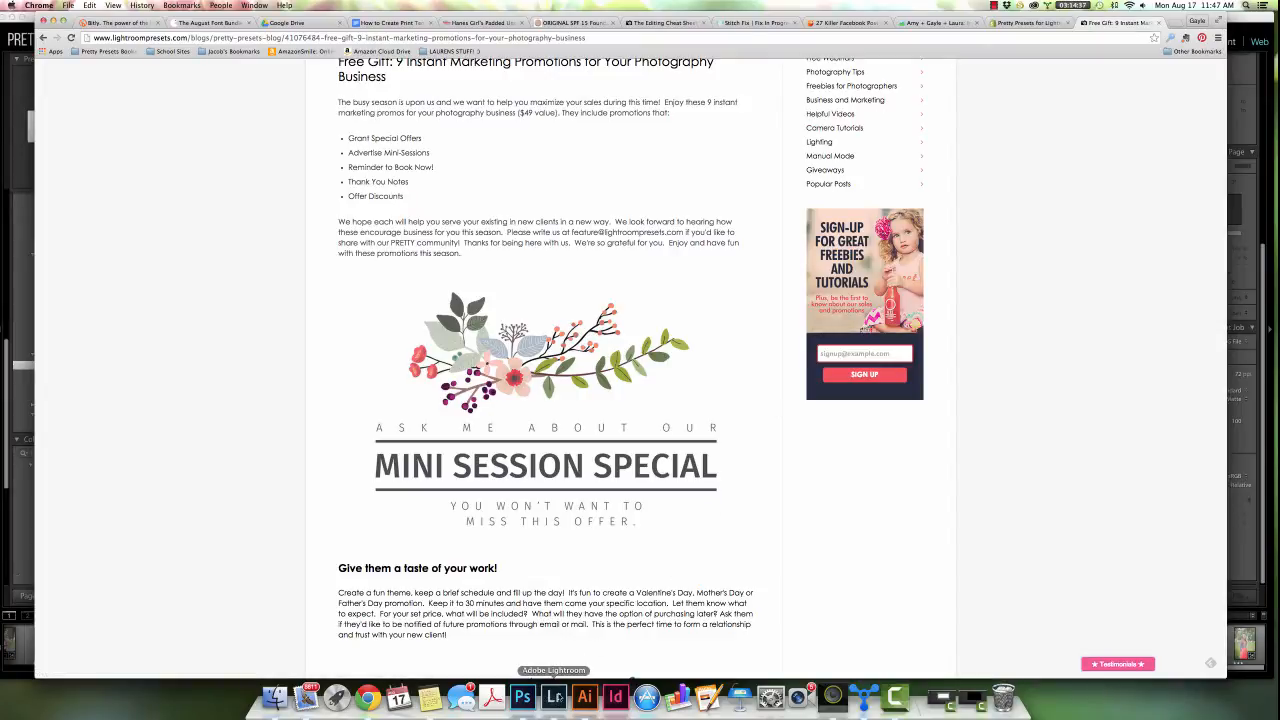
# Switch back to Lightroom and load the FB Timeline Cover print template with one large and four small cells
pyautogui.click(553, 697)
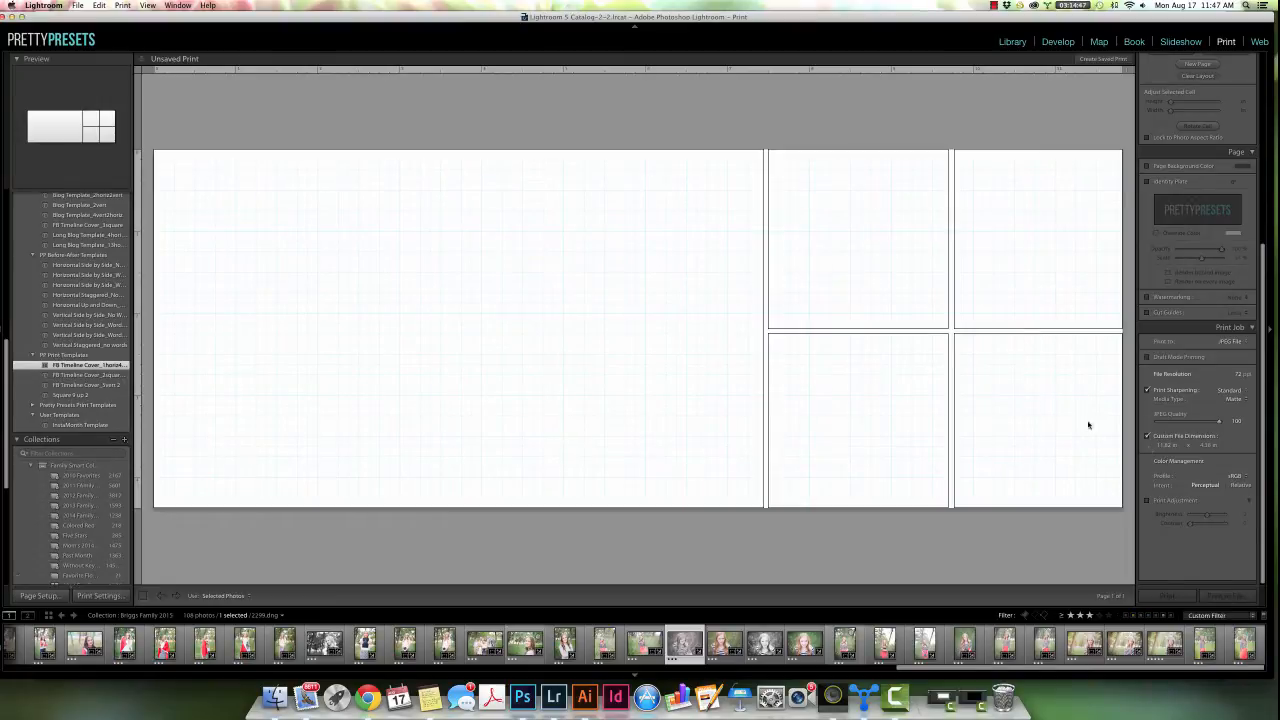
pyautogui.click(90, 395)
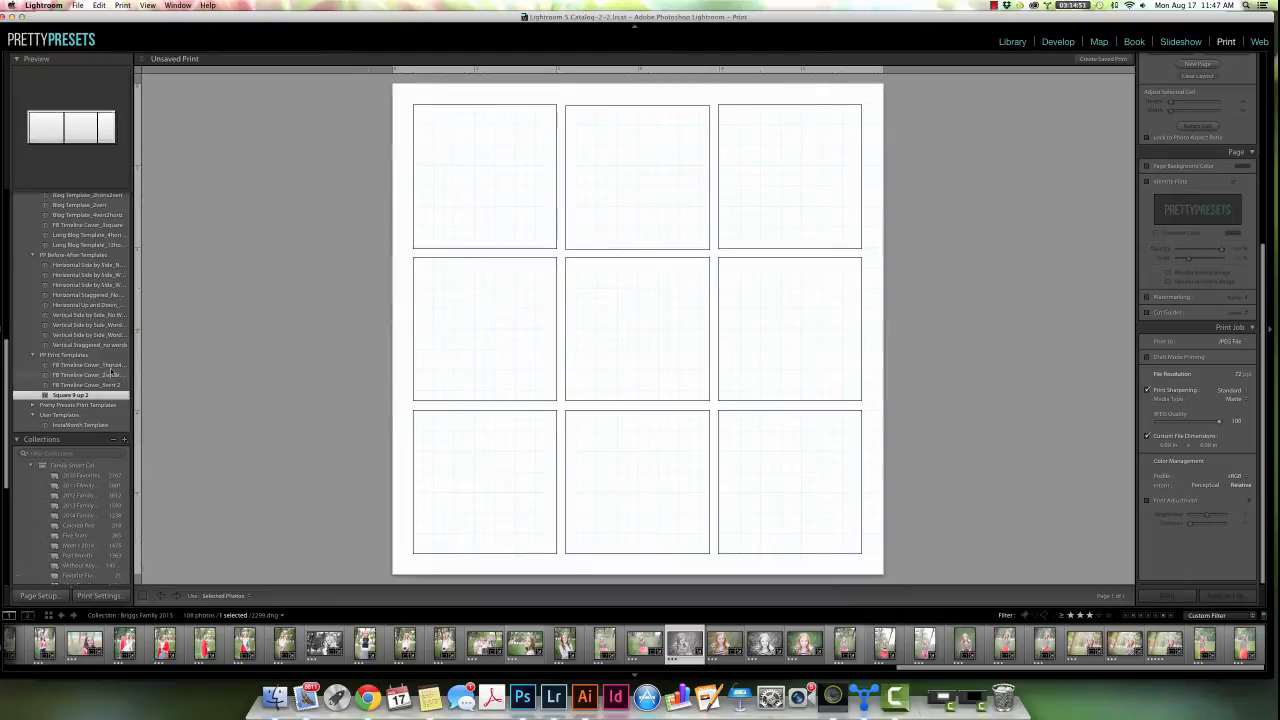
pyautogui.click(113, 366)
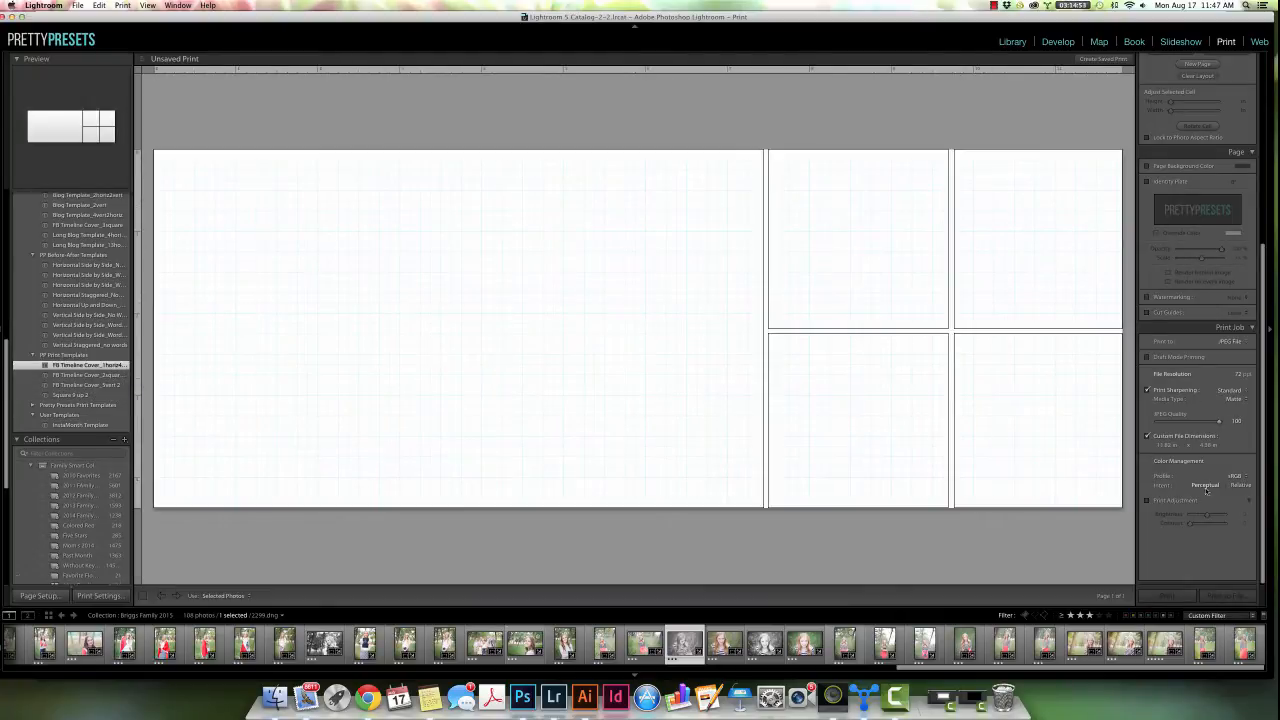
# Set the custom file dimensions of the print job to 10 in wide by 6.5 in high
pyautogui.moveTo(1172, 444); pyautogui.dragTo(1162, 446)
pyautogui.click(1162, 447)
pyautogui.write('16')
pyautogui.click(1204, 446)
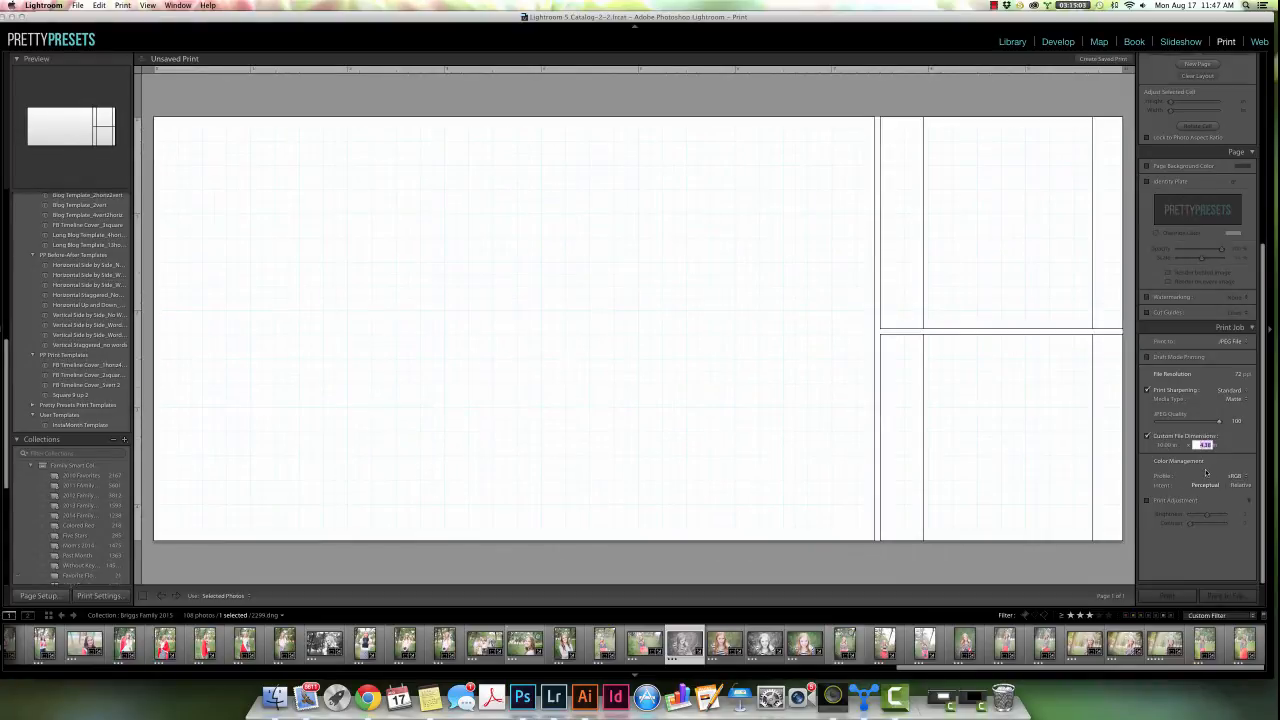
pyautogui.write('6')
pyautogui.press('Return')
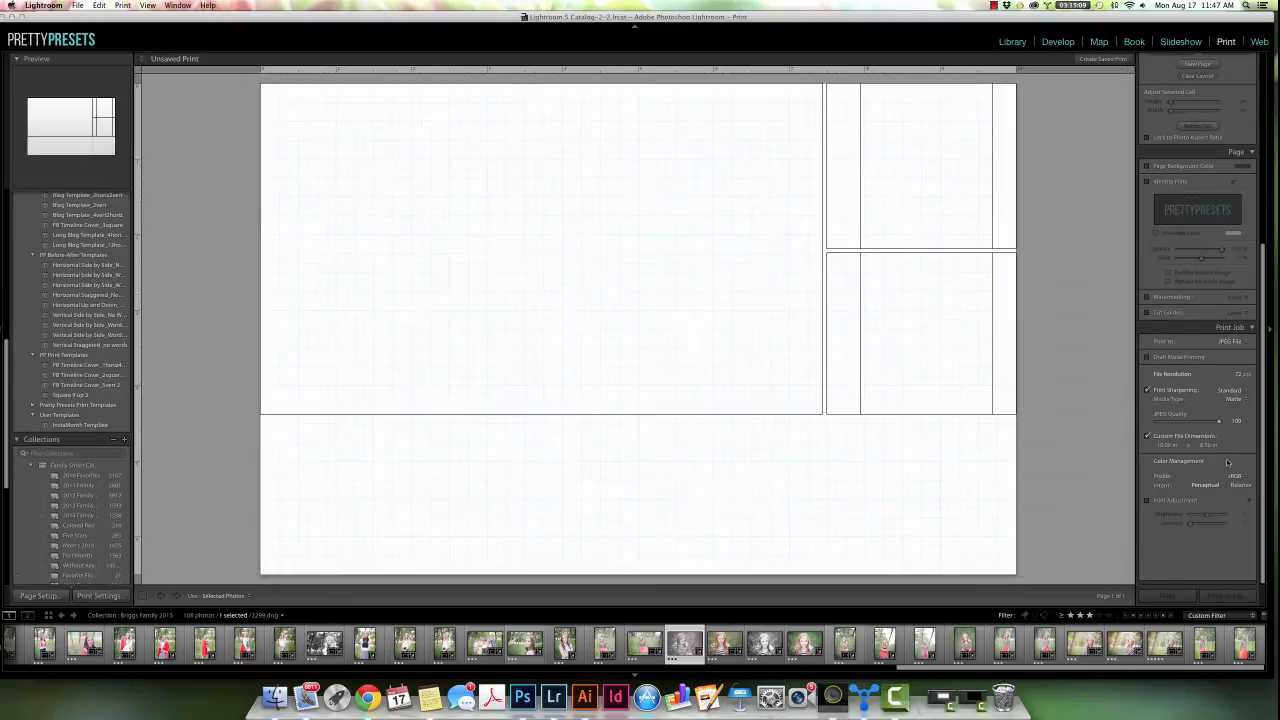
# Delete all of the template's photo cells so the page is empty
pyautogui.click(764, 227)
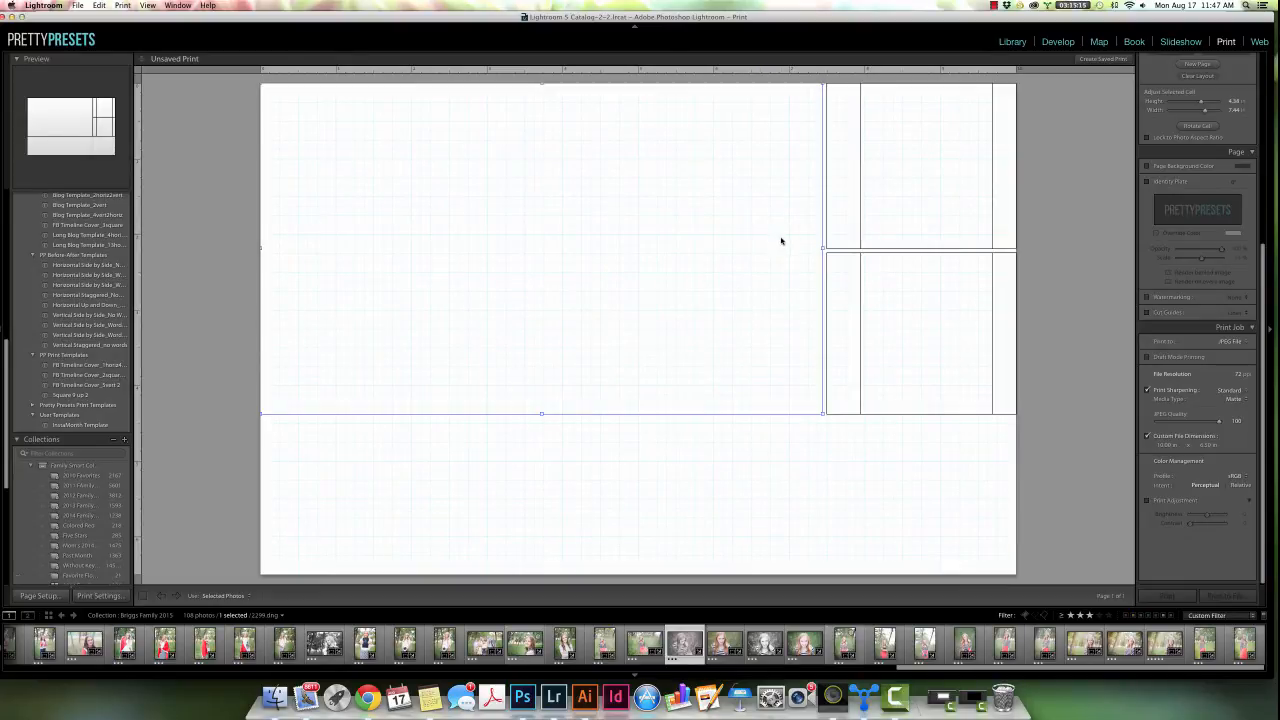
pyautogui.click(841, 200)
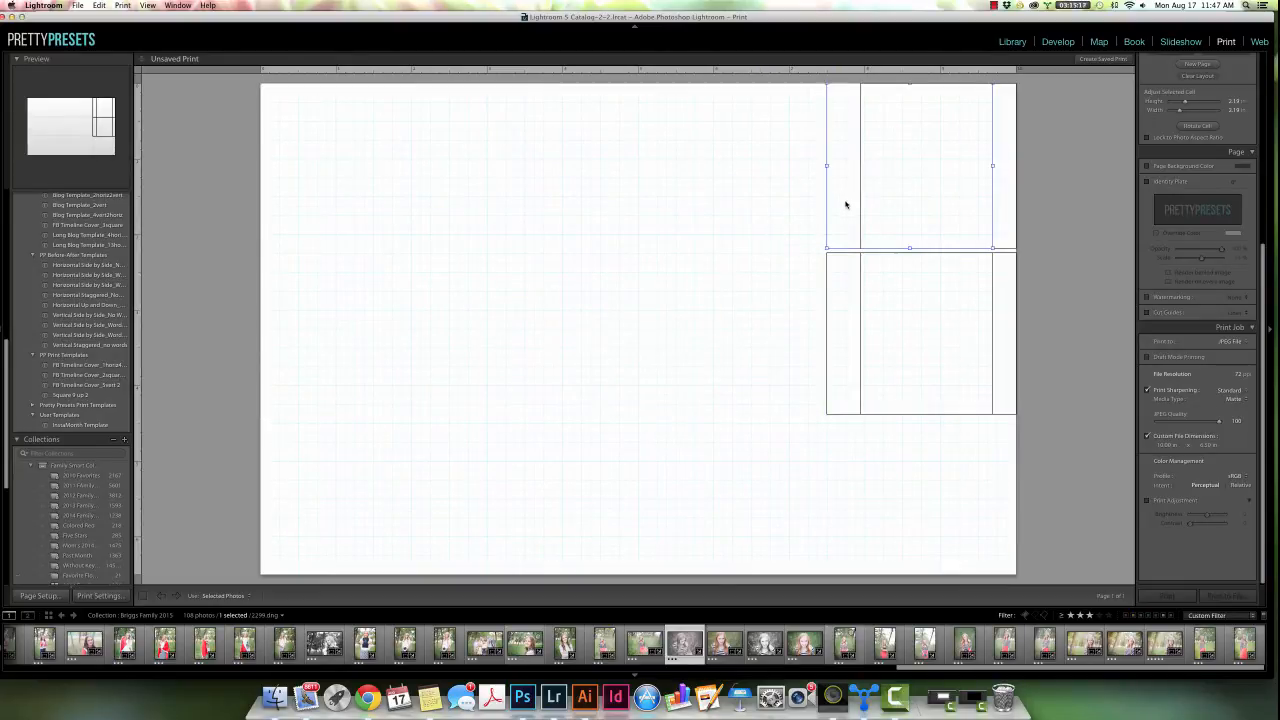
pyautogui.press('Delete')
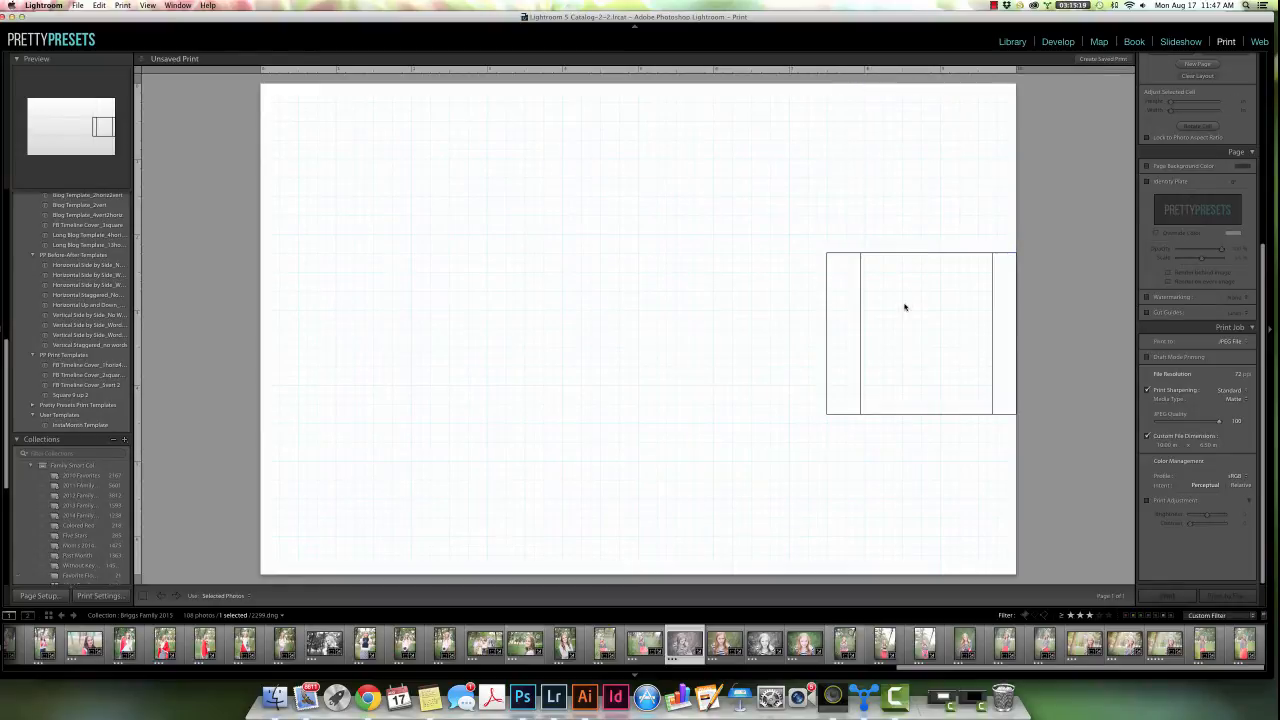
pyautogui.click(904, 312)
pyautogui.press('Delete')
pyautogui.click(849, 303)
pyautogui.press('Delete')
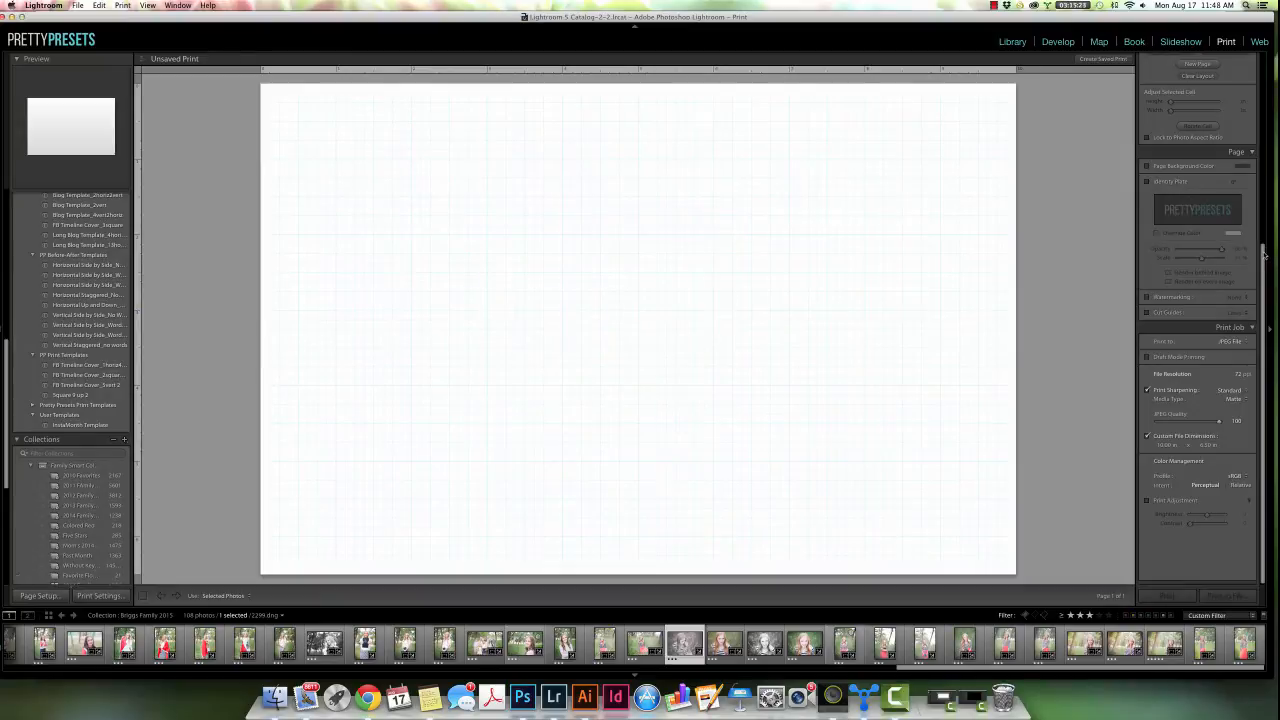
# Add a 4 x 6 cell enlarged to cover the whole 10 x 6.5 in page, and place the selected black-and-white portrait in it
pyautogui.moveTo(1265, 256); pyautogui.dragTo(1268, 190)
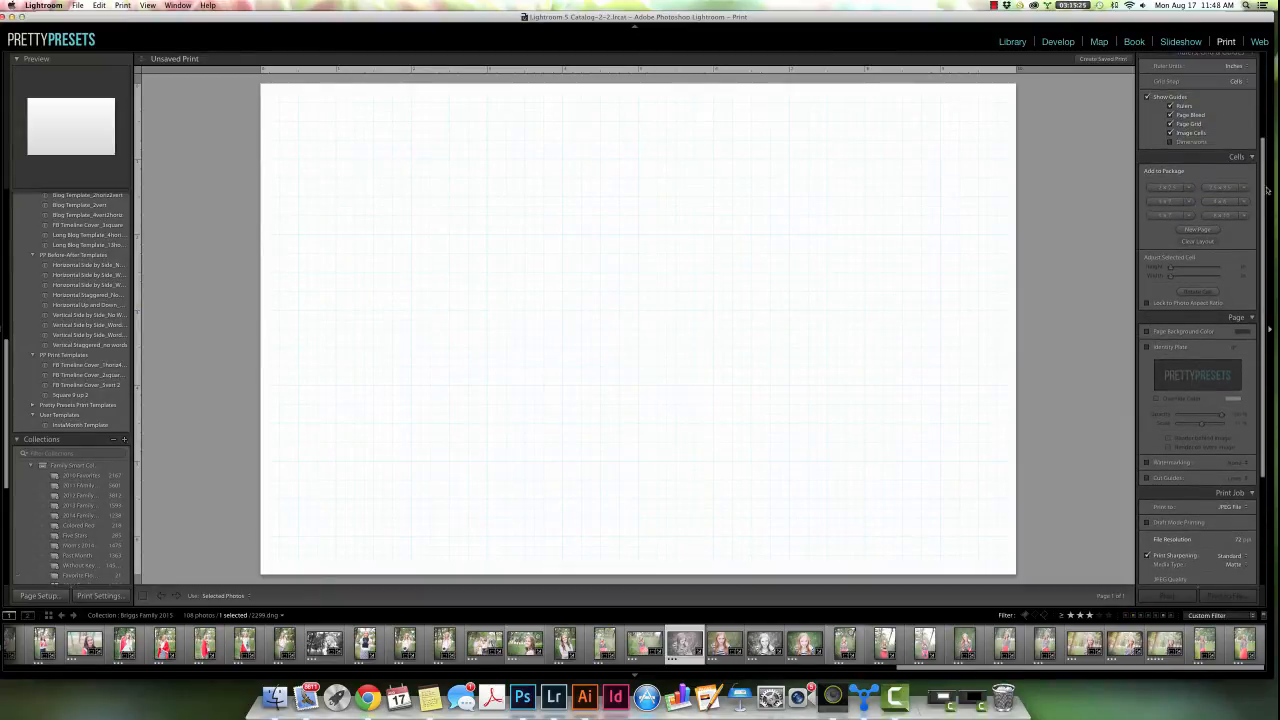
pyautogui.click(1222, 203)
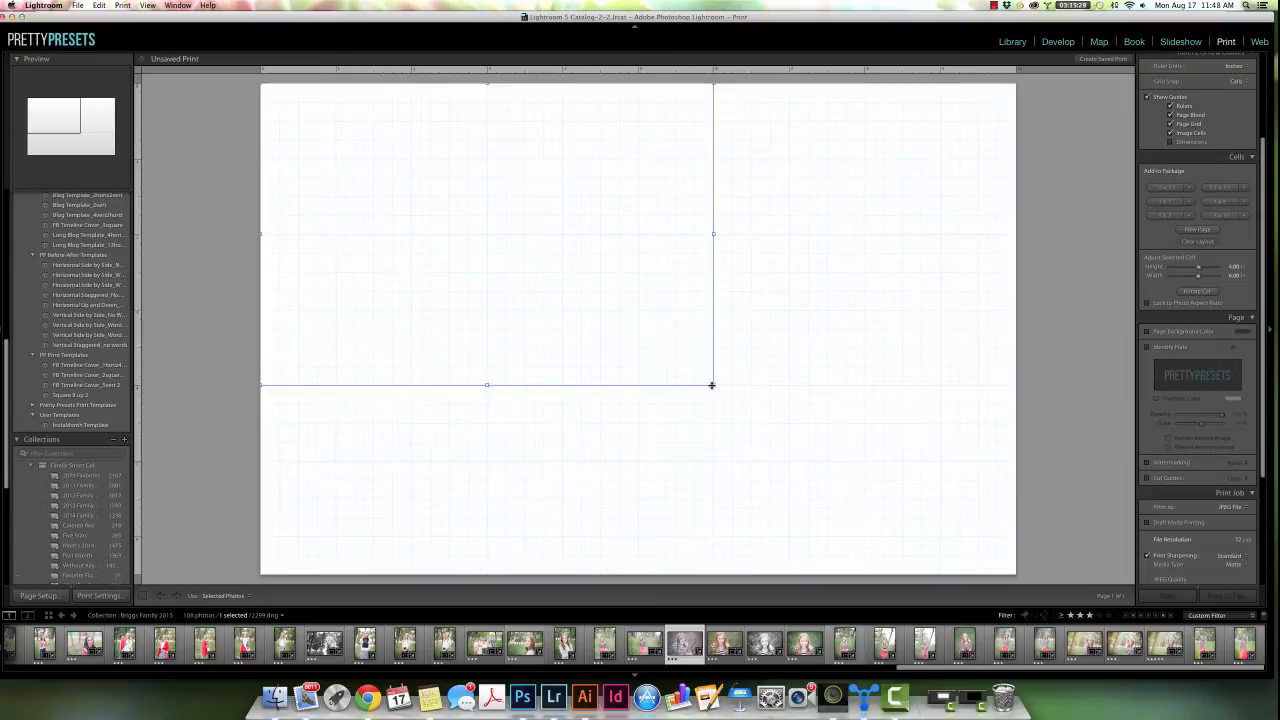
pyautogui.moveTo(713, 385); pyautogui.dragTo(1021, 577)
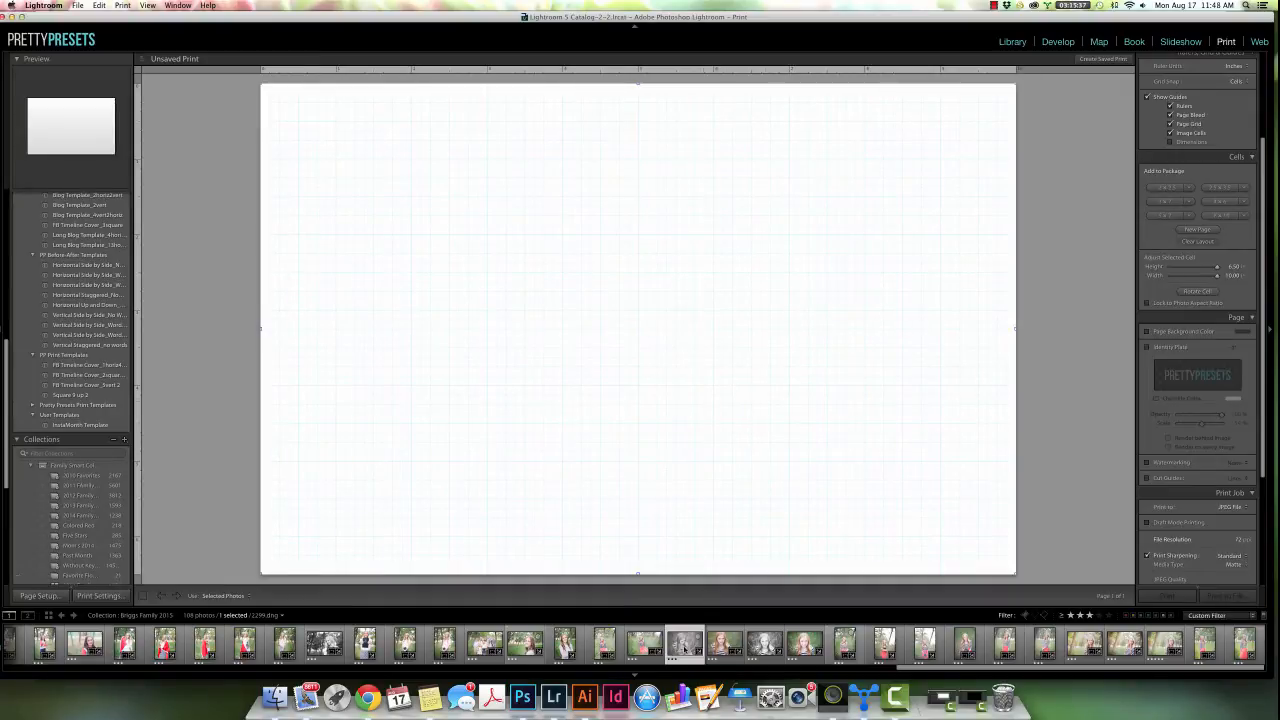
pyautogui.moveTo(684, 640); pyautogui.dragTo(686, 376)
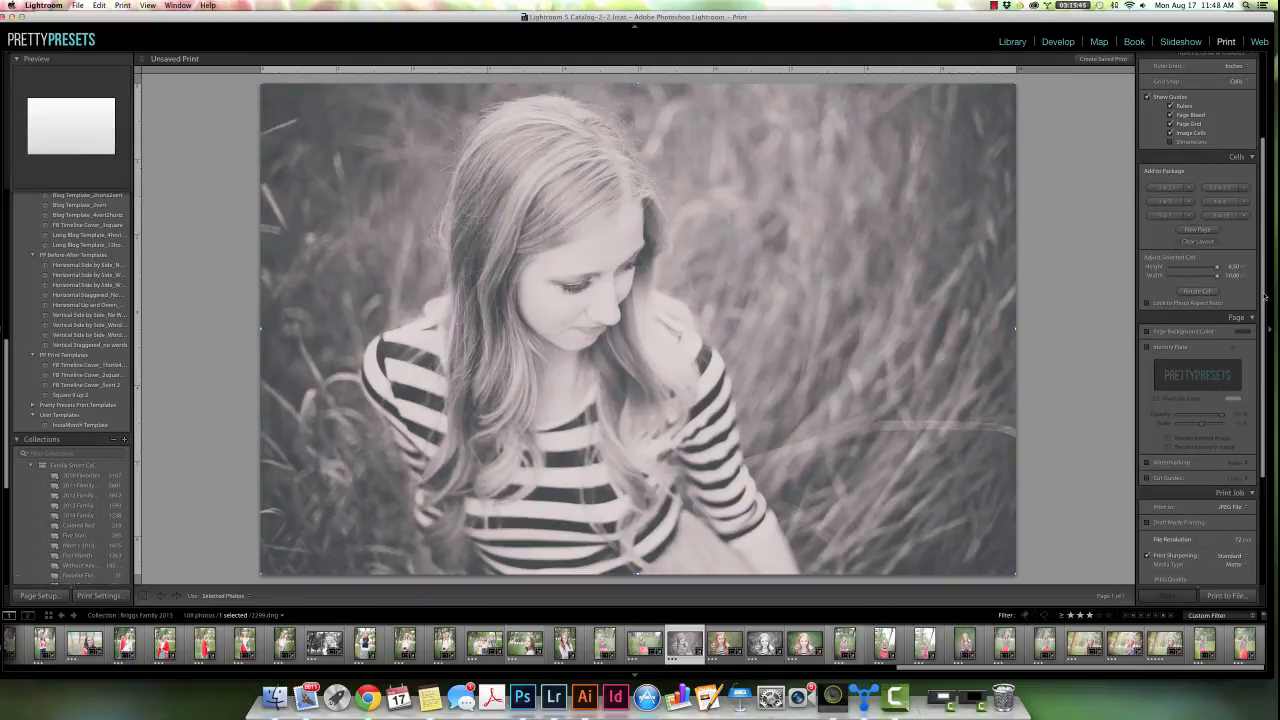
# Turn on the identity plate for the page
pyautogui.moveTo(1265, 296); pyautogui.dragTo(1255, 349)
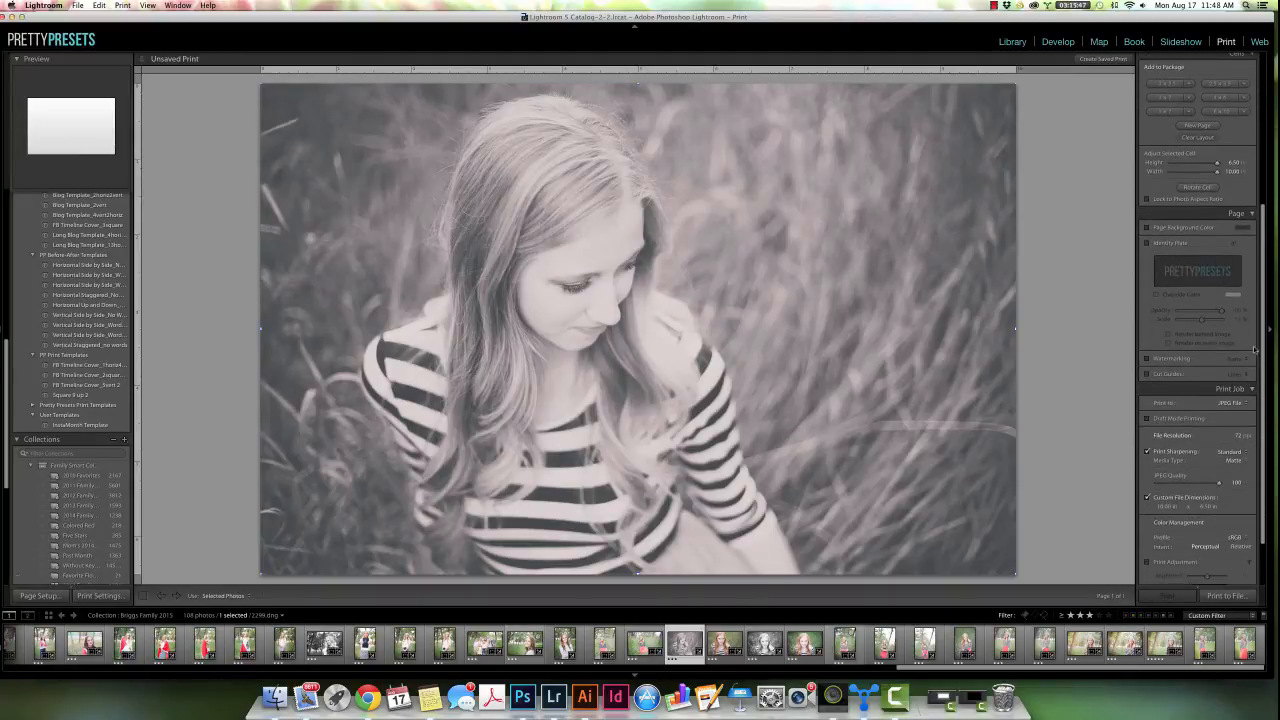
pyautogui.click(1147, 244)
pyautogui.click(1148, 243)
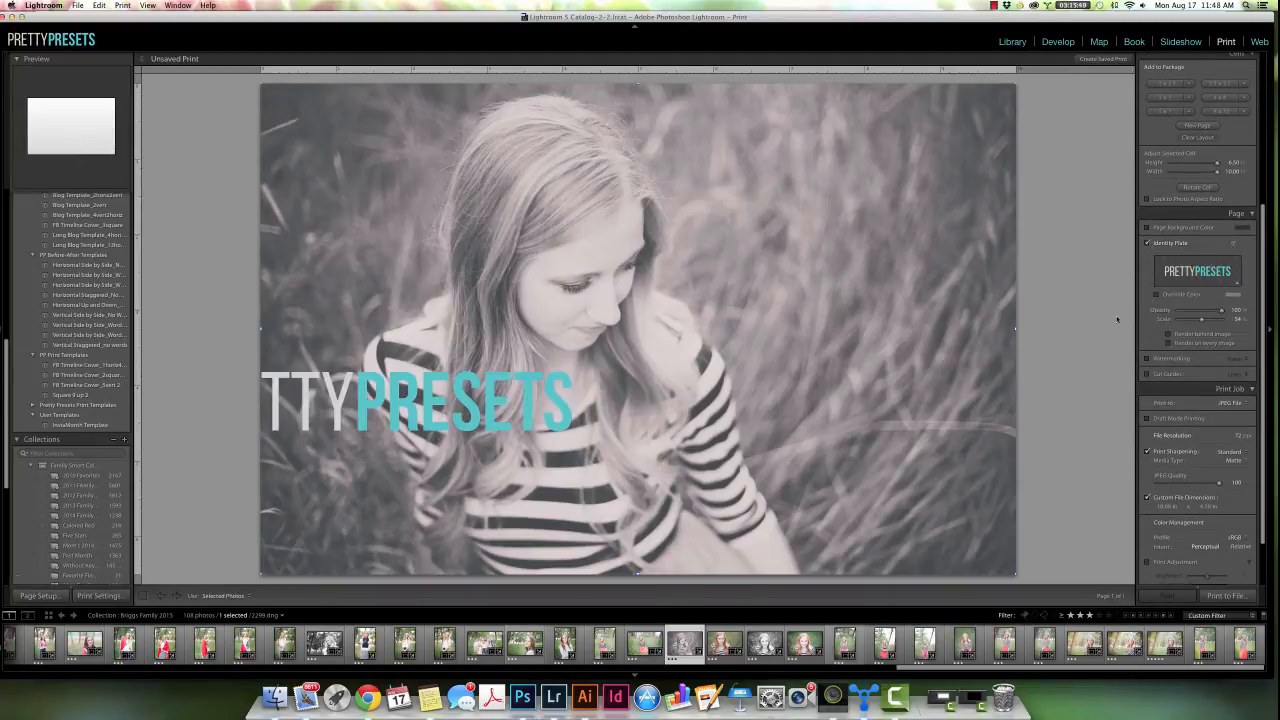
# Replace the text identity plate with a graphical one using Special Discount_white.png from the PP Marketing Overlays folder, accepting its large size
pyautogui.click(1238, 286)
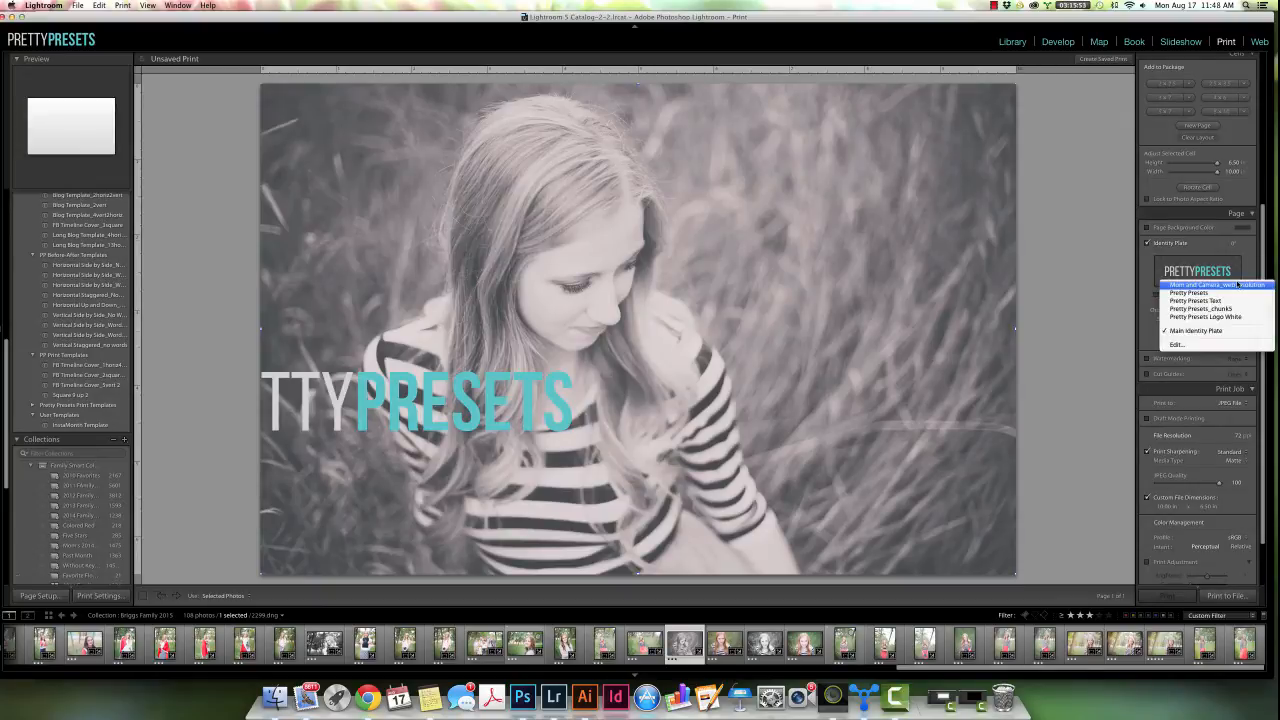
pyautogui.click(1177, 345)
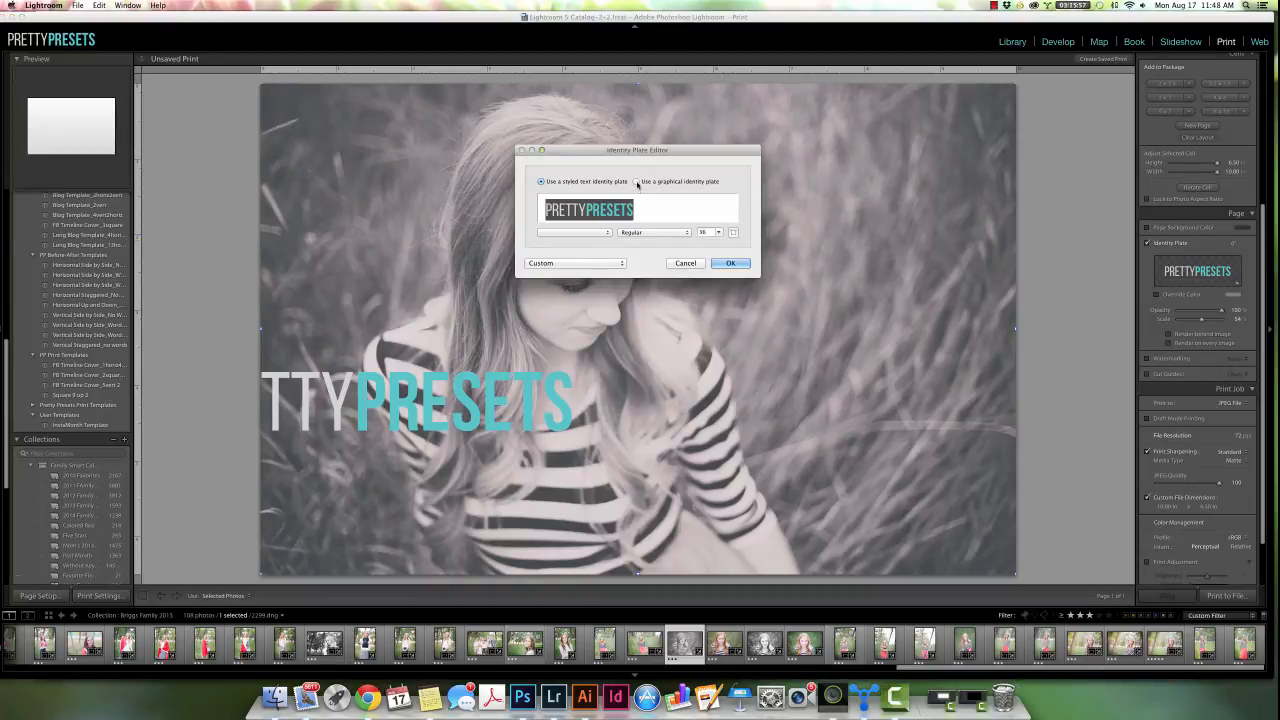
pyautogui.click(636, 181)
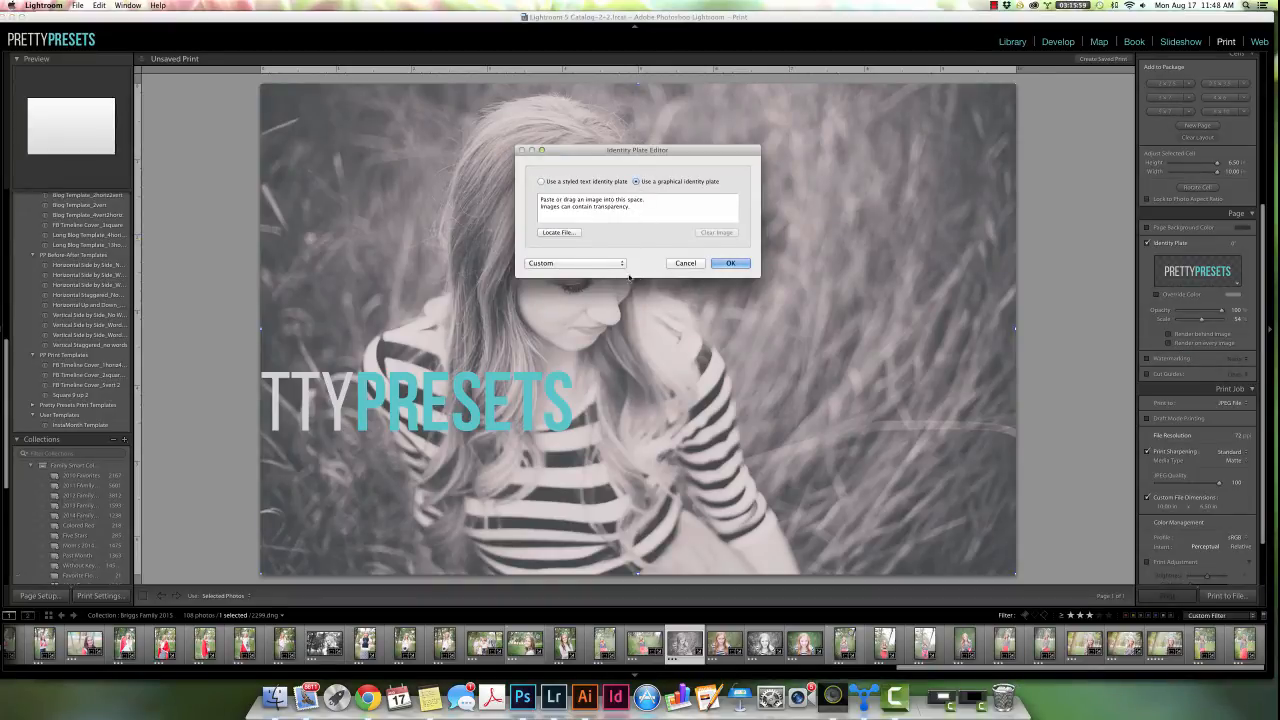
pyautogui.click(572, 233)
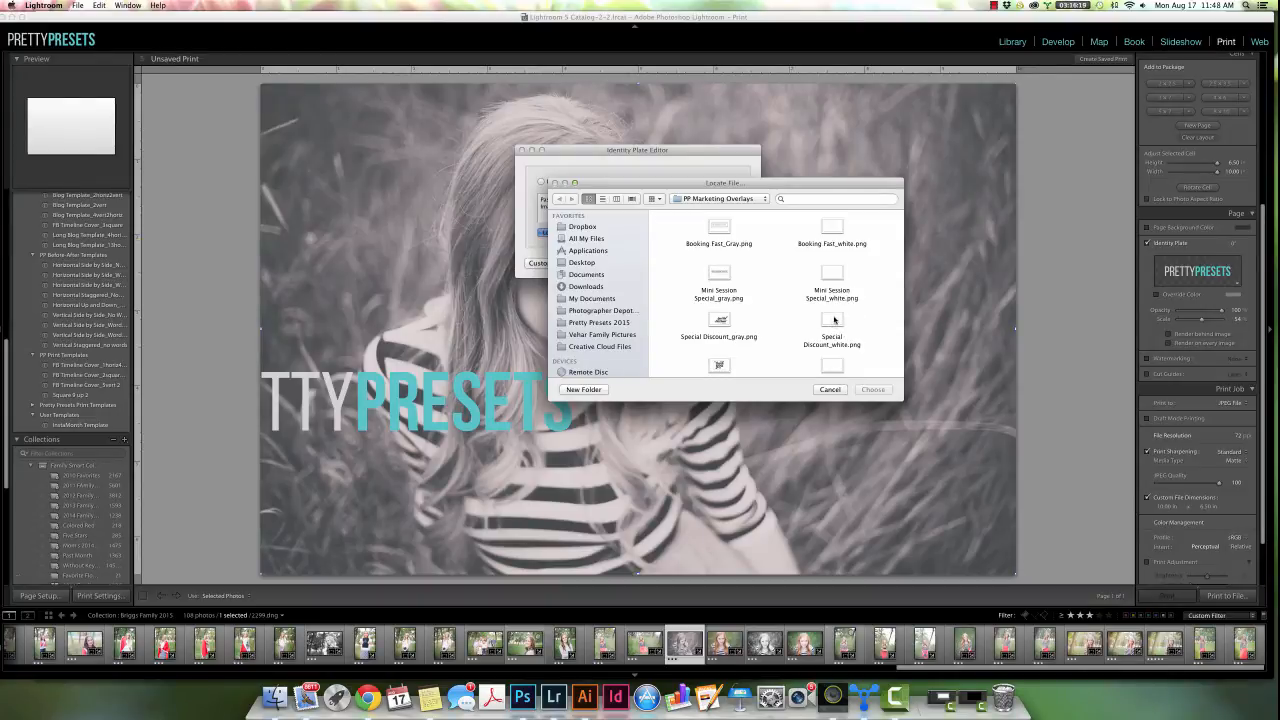
pyautogui.click(834, 320)
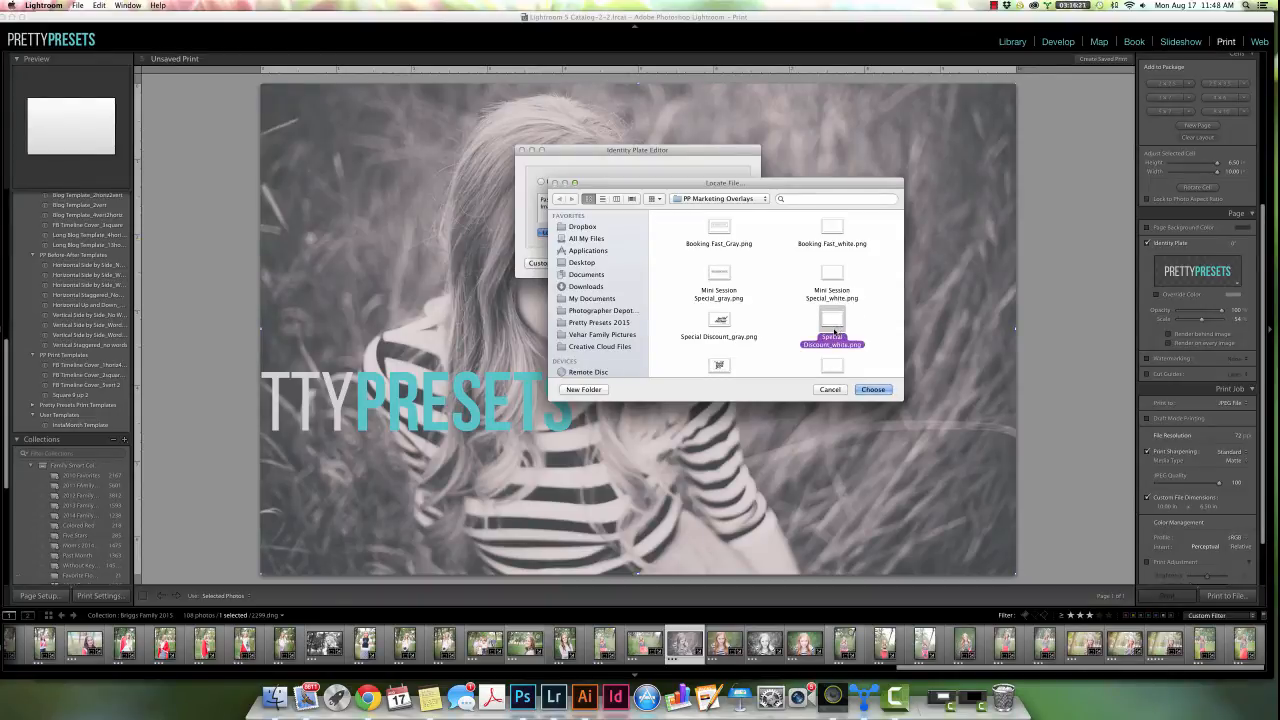
pyautogui.click(873, 389)
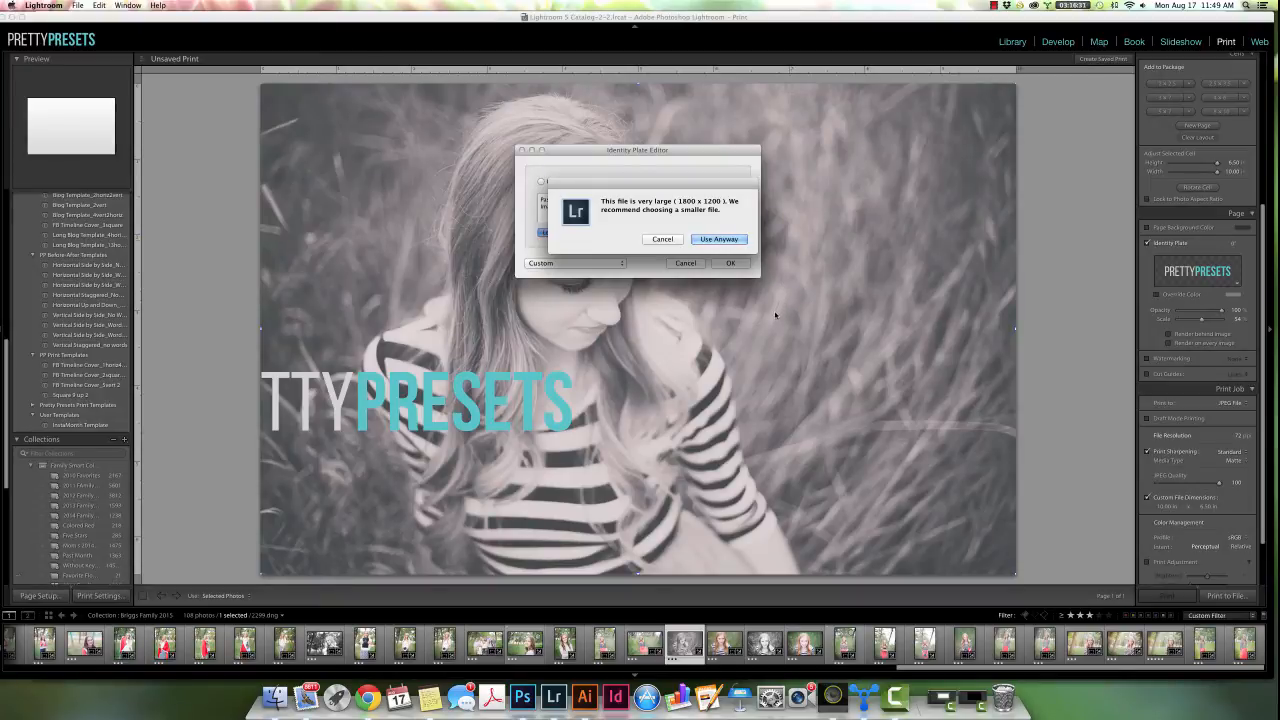
pyautogui.click(715, 240)
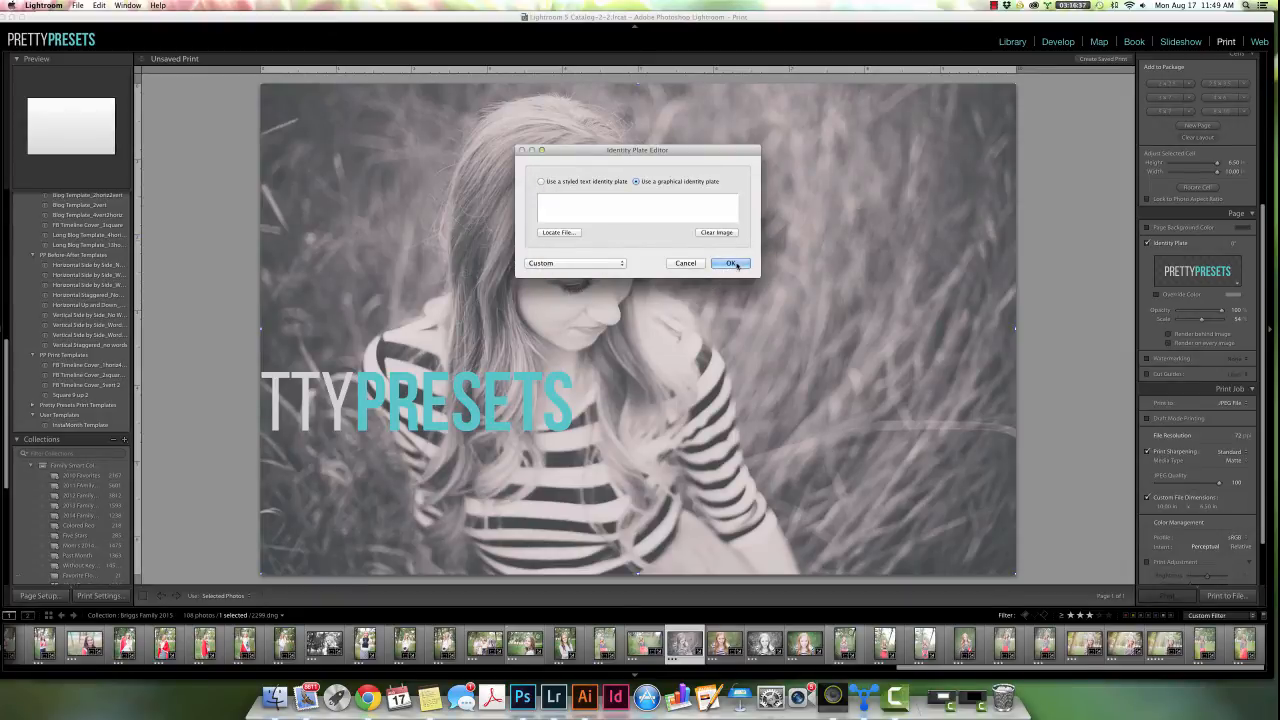
pyautogui.click(733, 263)
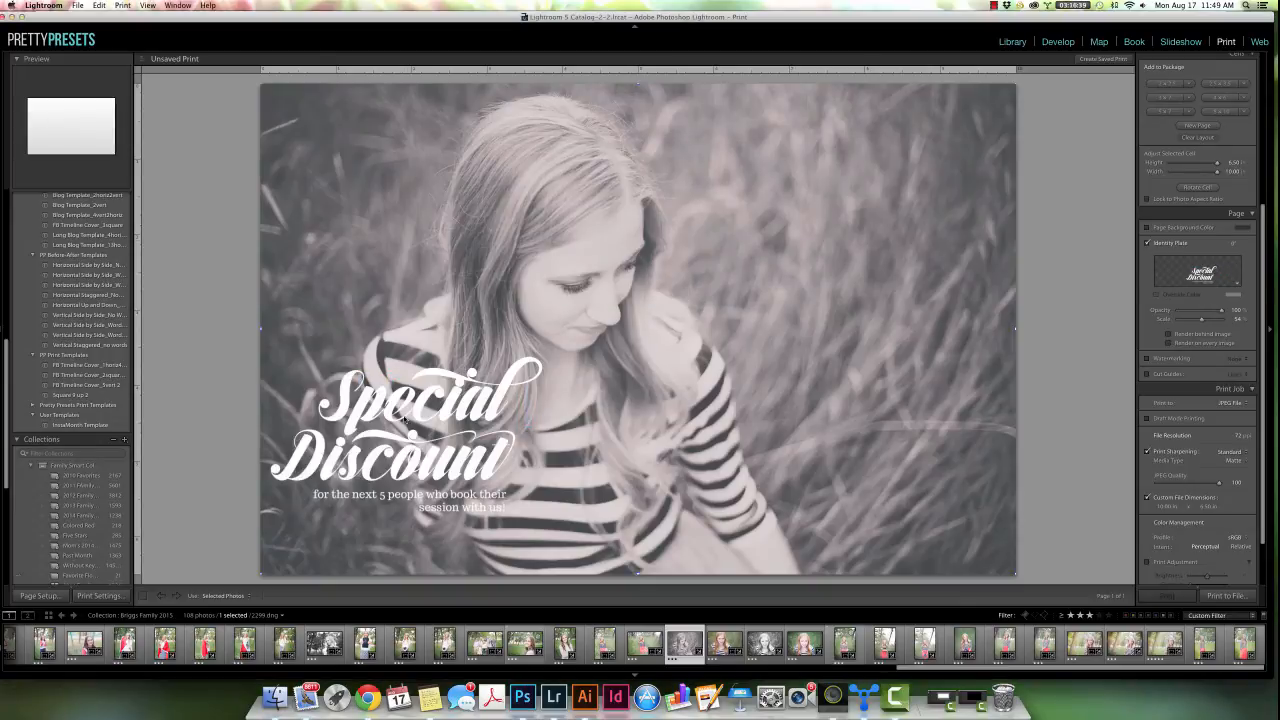
# Move the Special Discount overlay to the photo's lower-right area and enlarge it to a scale of about 82%
pyautogui.moveTo(405, 418); pyautogui.dragTo(733, 408)
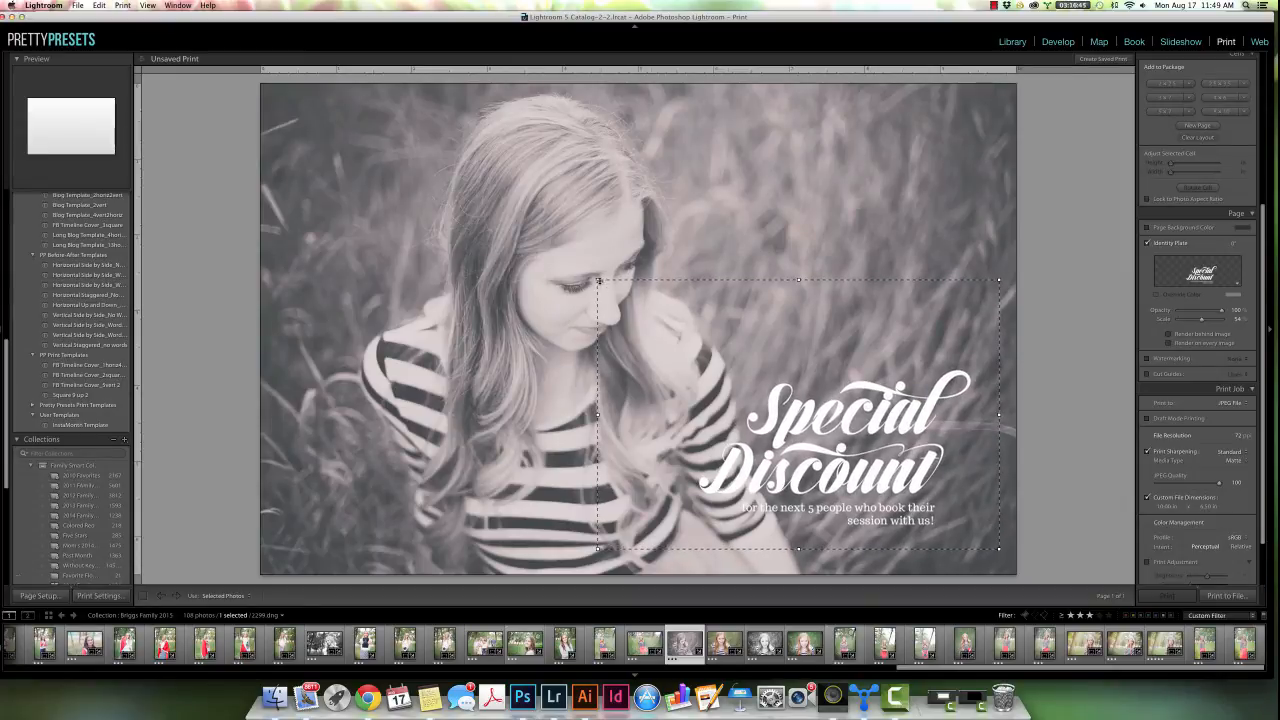
pyautogui.moveTo(598, 282); pyautogui.dragTo(478, 148)
pyautogui.moveTo(880, 352); pyautogui.dragTo(811, 392)
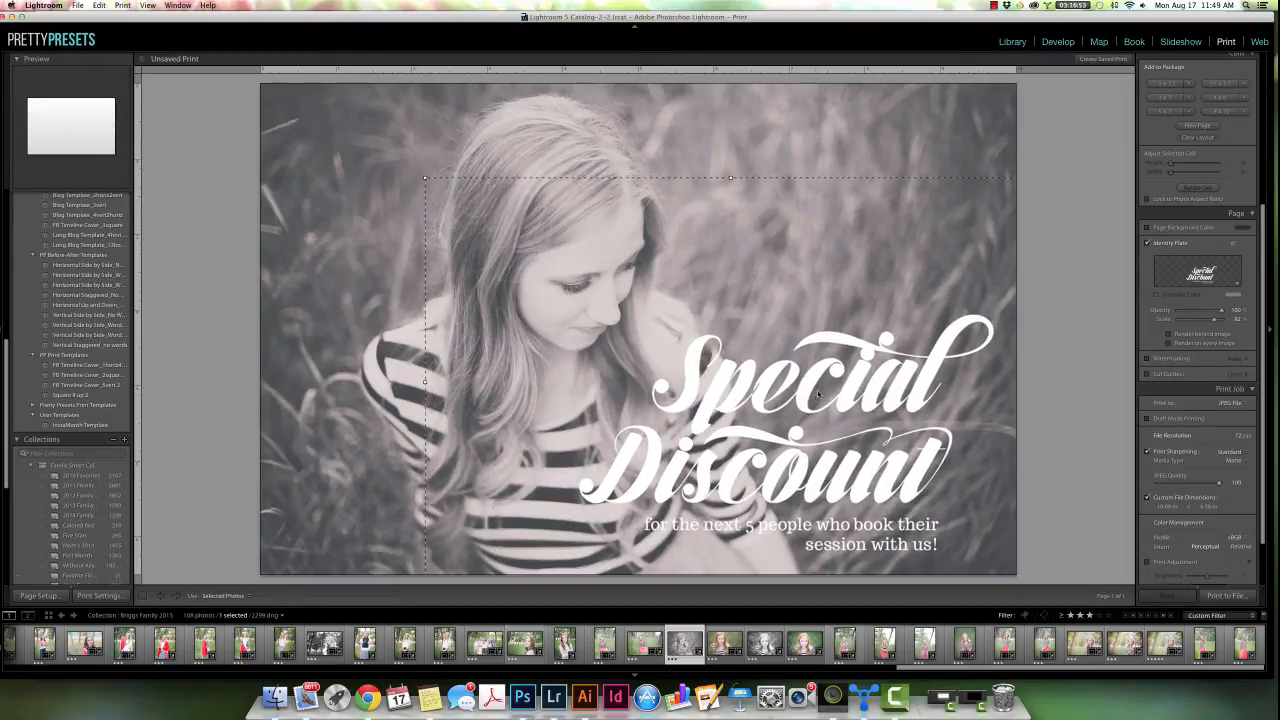
pyautogui.click(1064, 335)
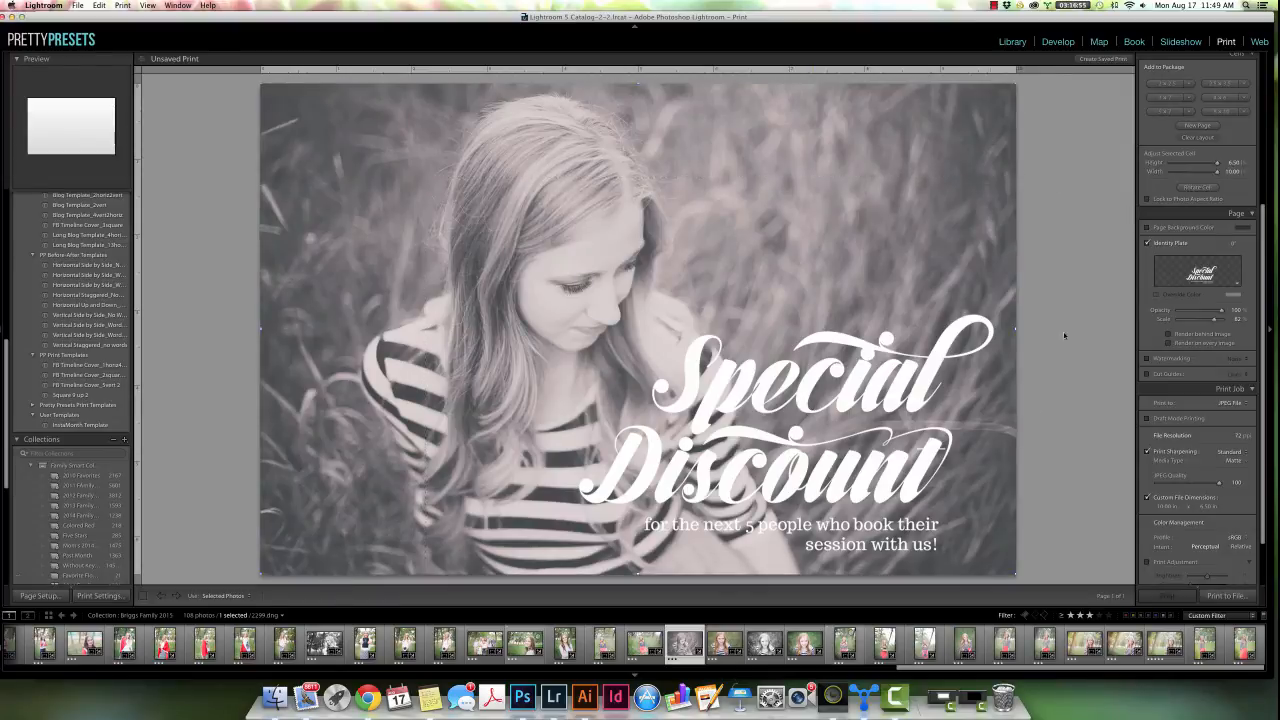
# Turn off print sharpening for the JPEG output, and open the print-to-file save dialog without saving
pyautogui.moveTo(1262, 467); pyautogui.dragTo(1260, 513)
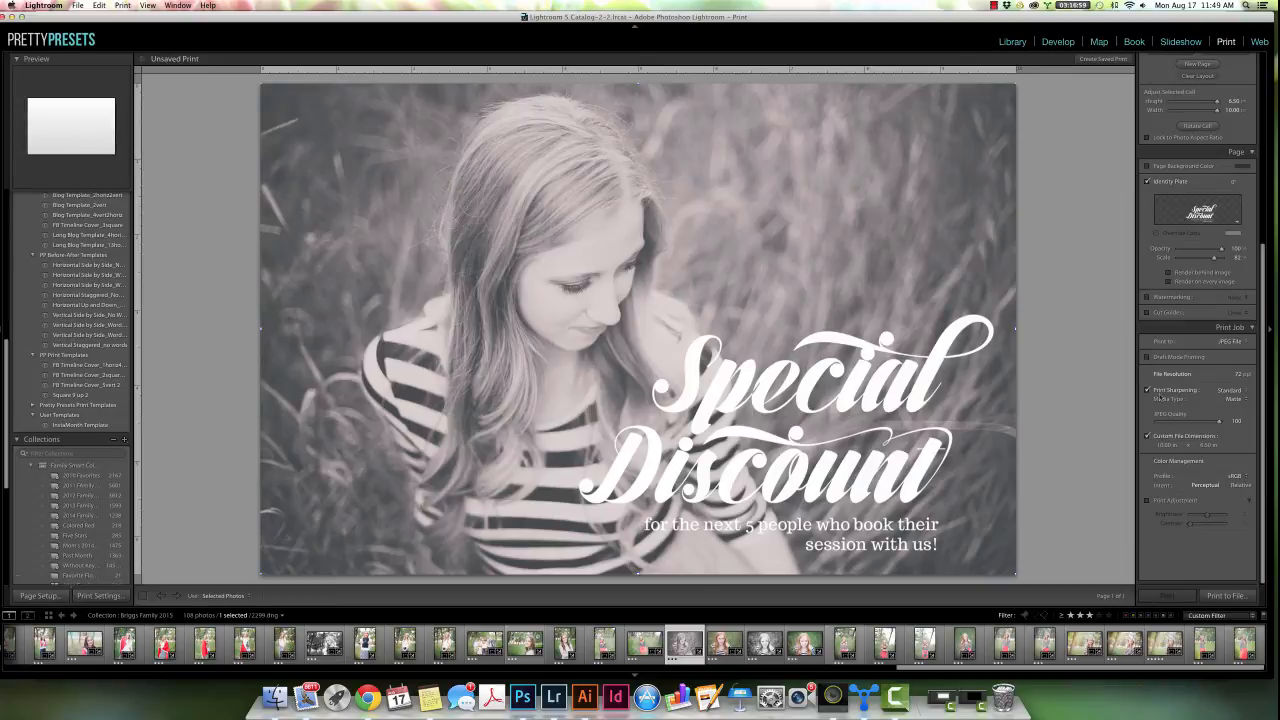
pyautogui.click(1147, 390)
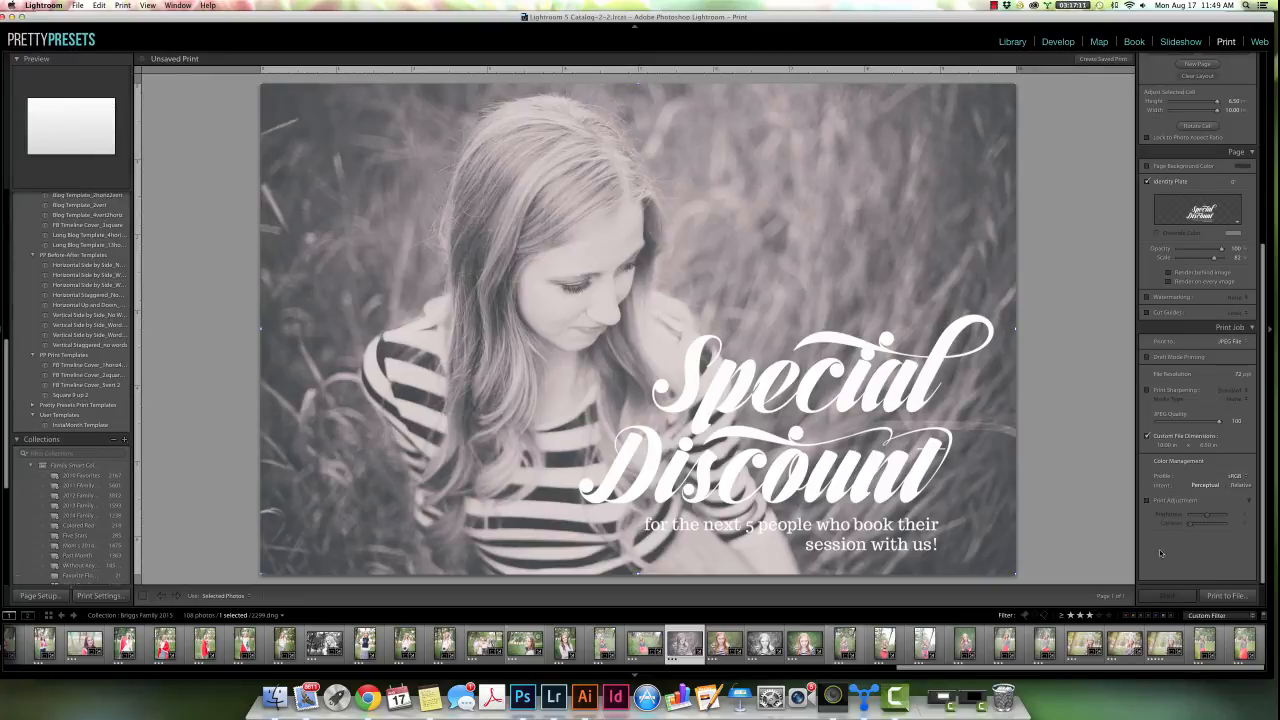
pyautogui.click(1236, 597)
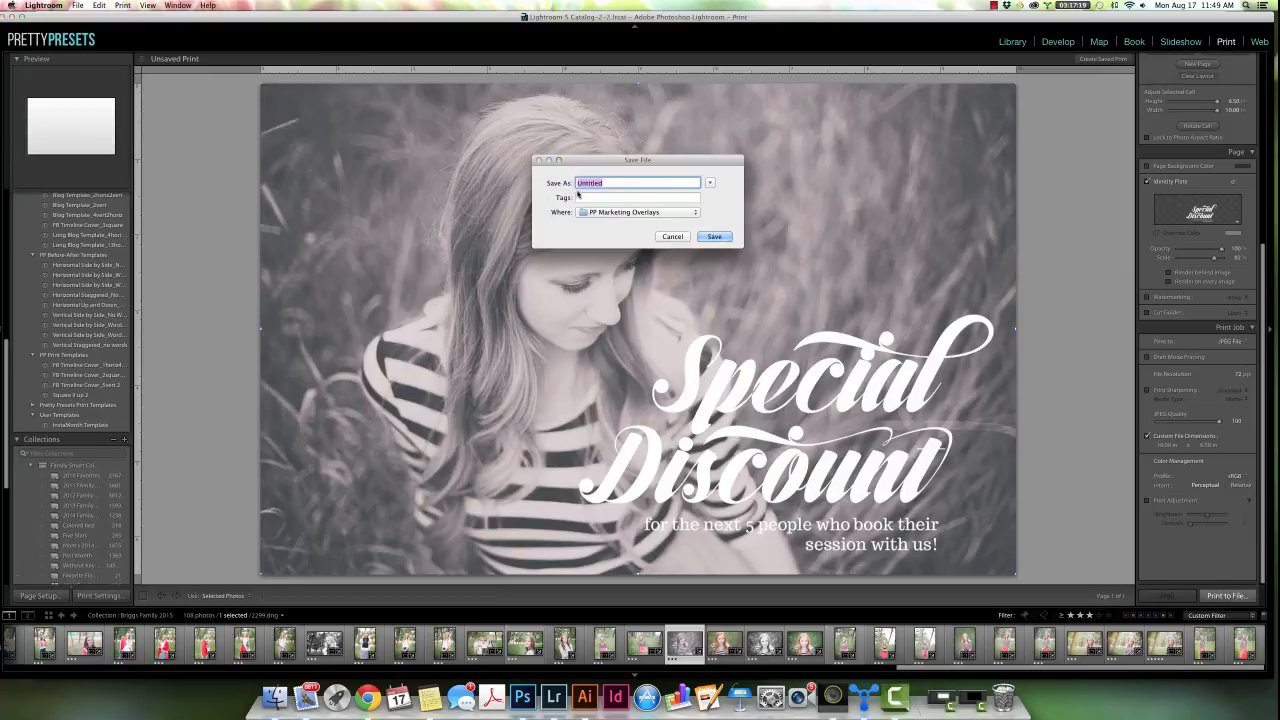
pyautogui.click(673, 237)
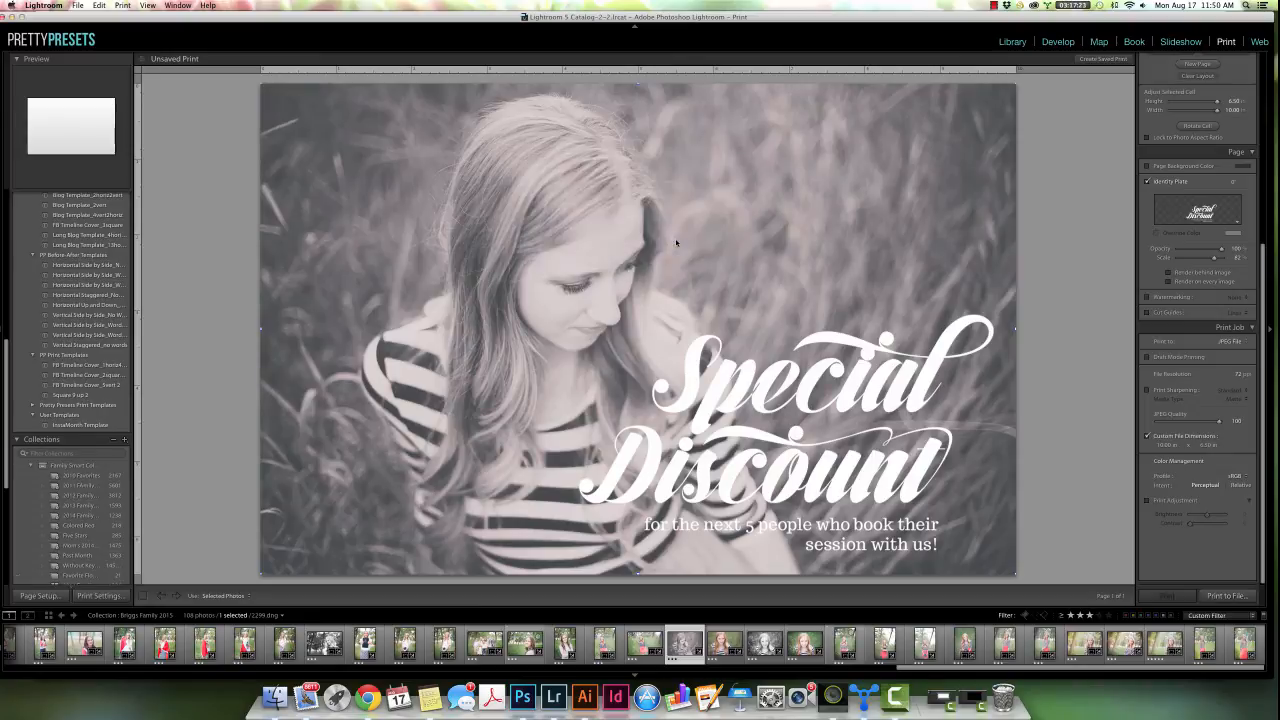